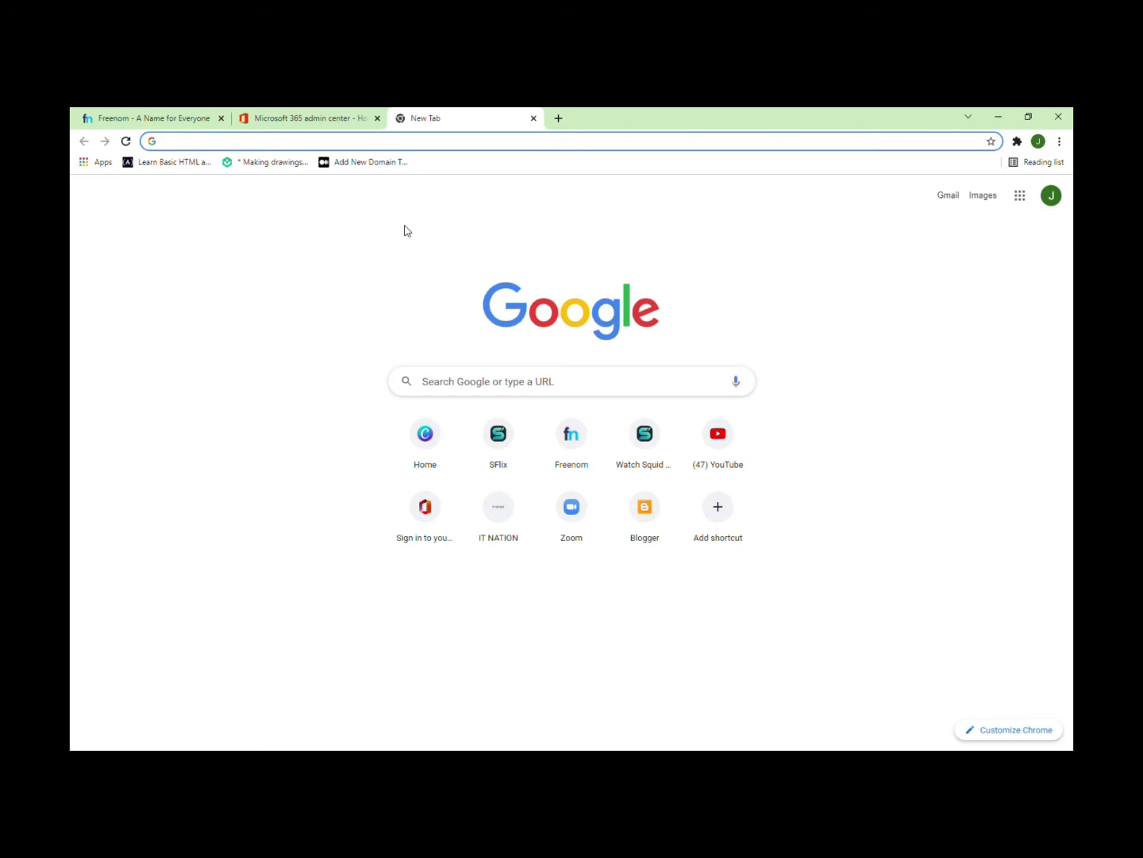
# Bring the Freenom tab to the front in Chrome.
pyautogui.click(191, 121)
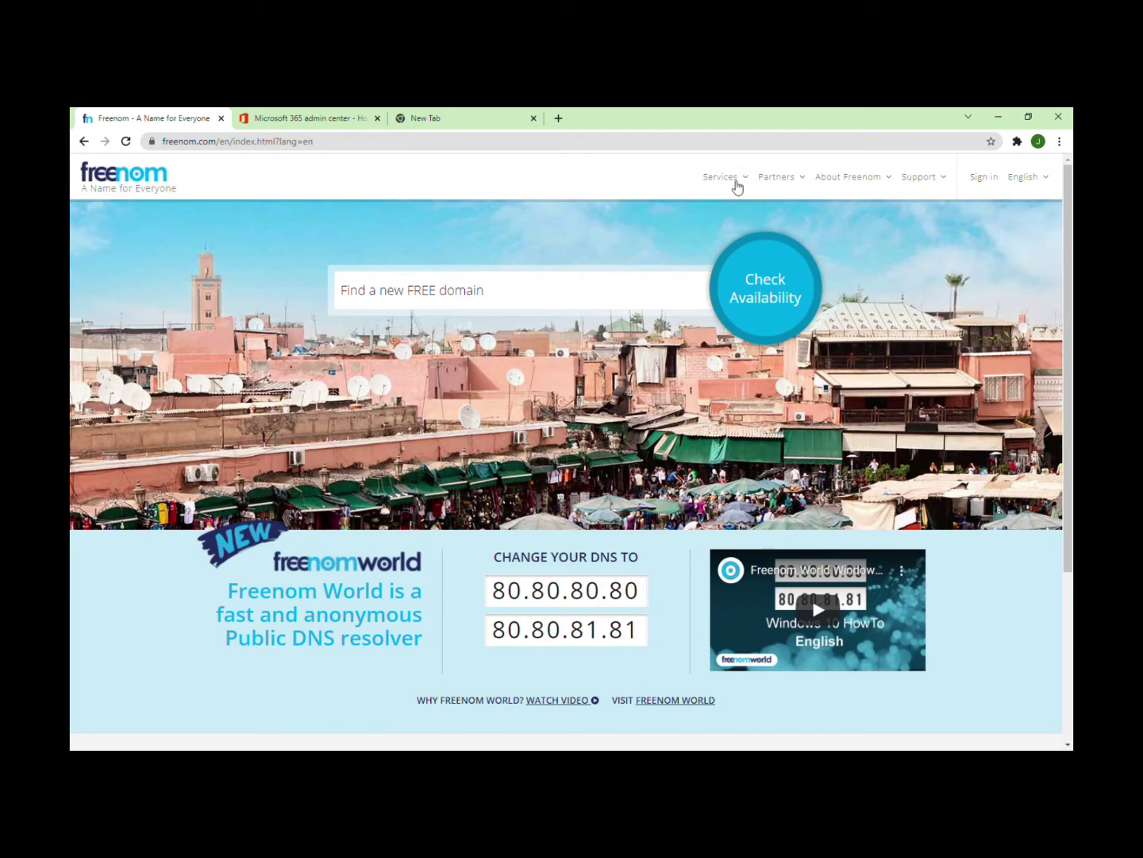
# Go to Freenom's Client Area sign-in page from the homepage's Sign in link.
pyautogui.moveTo(736, 196)
pyautogui.click(990, 176)
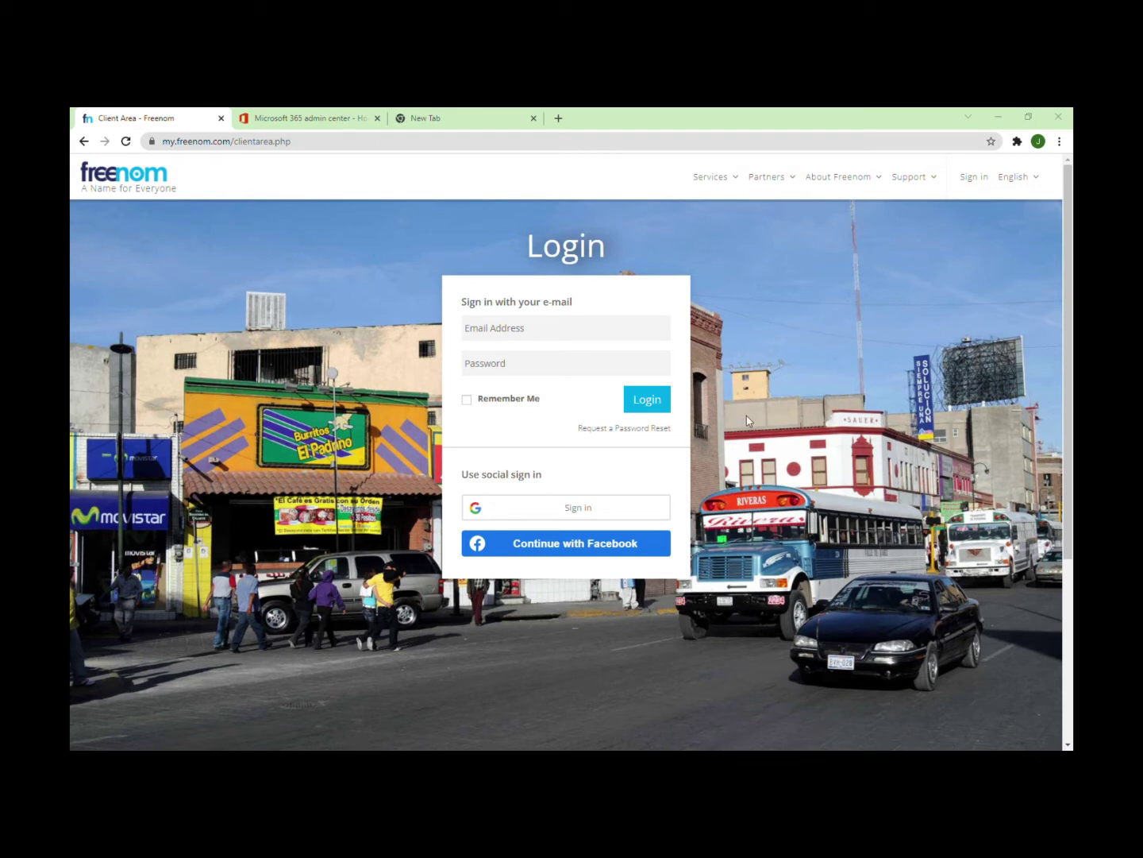
# Sign in, reach itnation.tk's Manage Freenom DNS page via My Domains, then return to Microsoft 365.
pyautogui.press('F5')
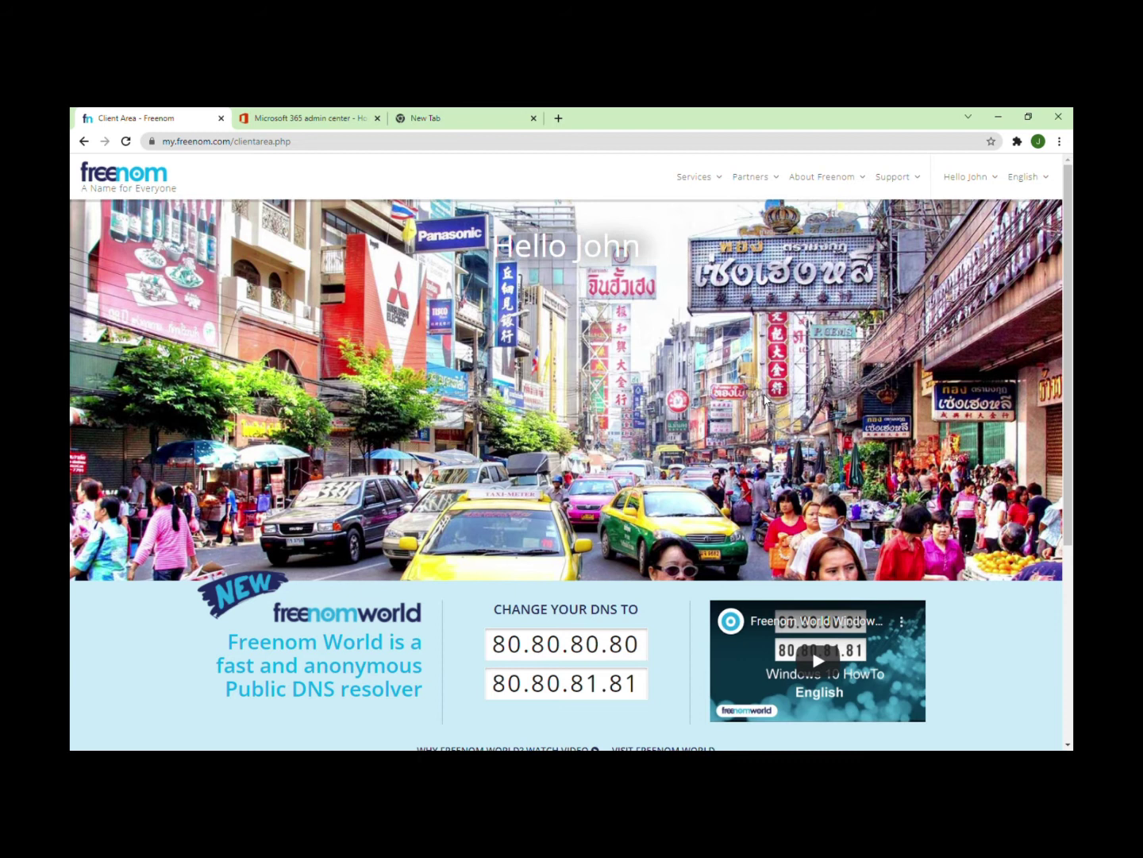
pyautogui.click(708, 184)
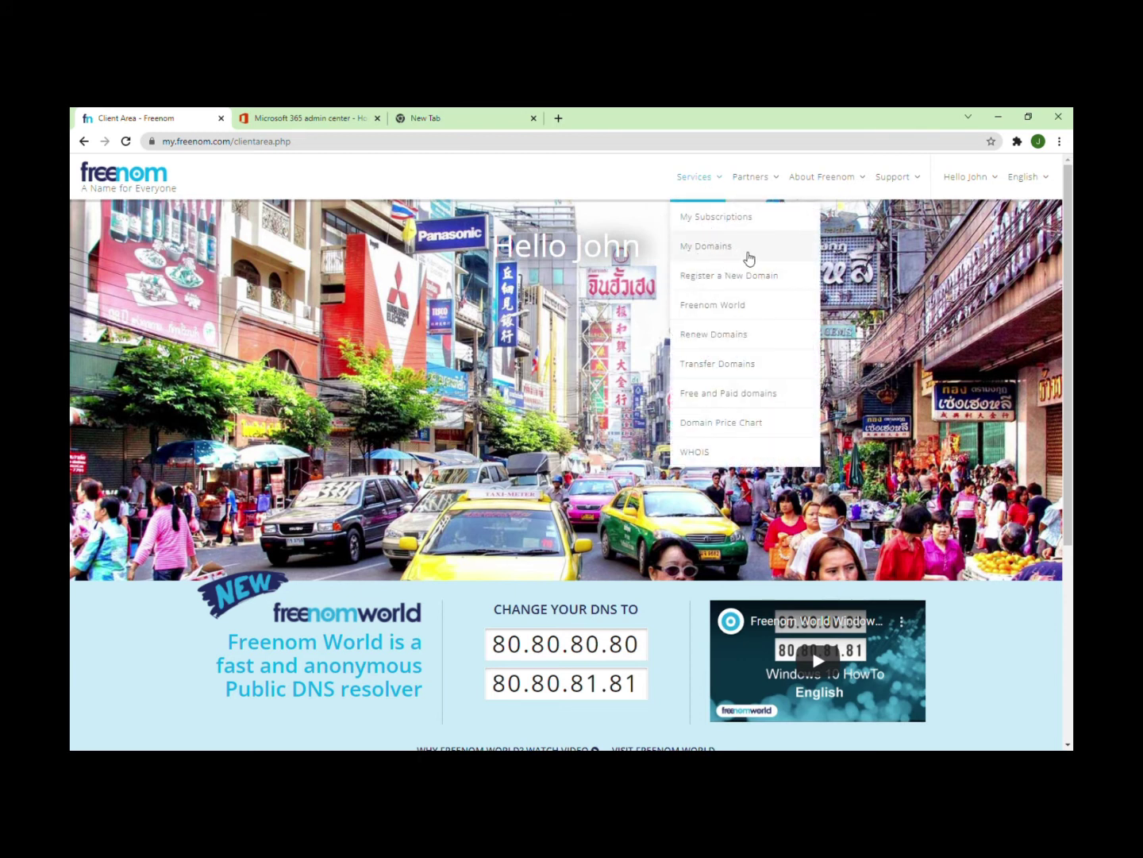
pyautogui.click(749, 253)
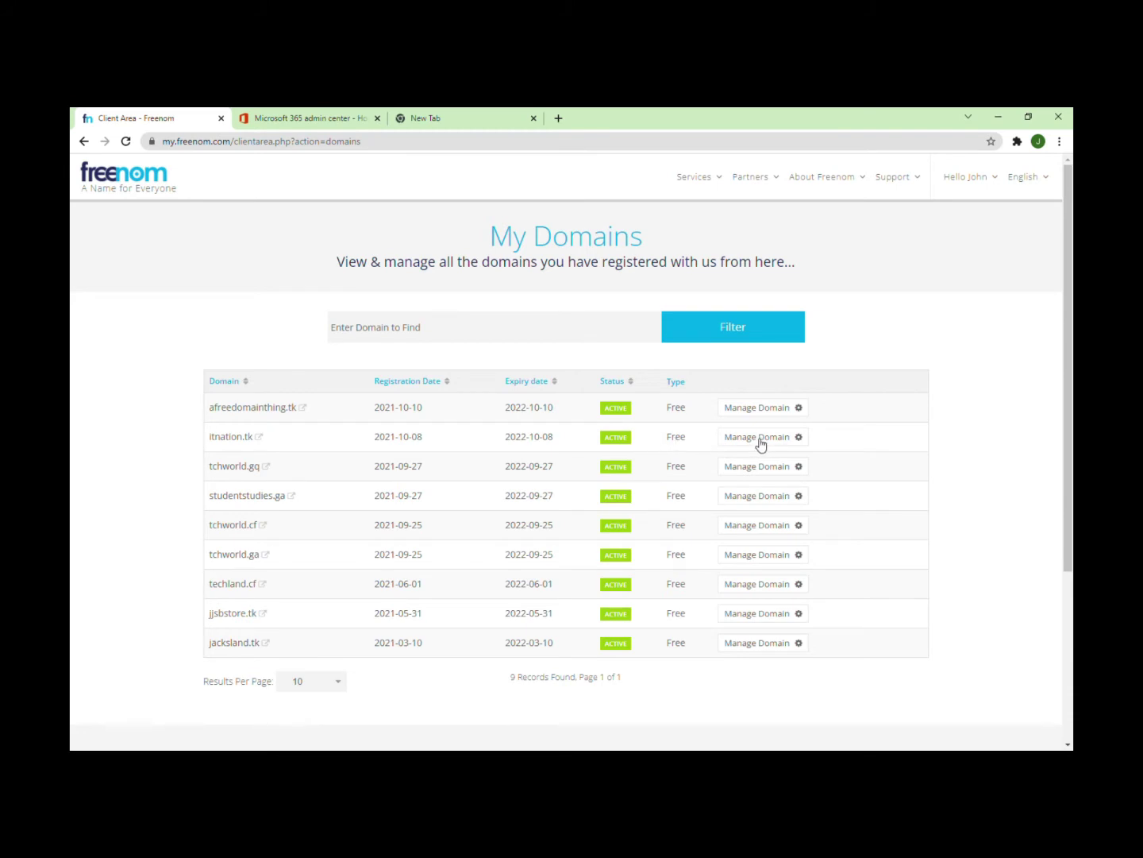
pyautogui.click(761, 438)
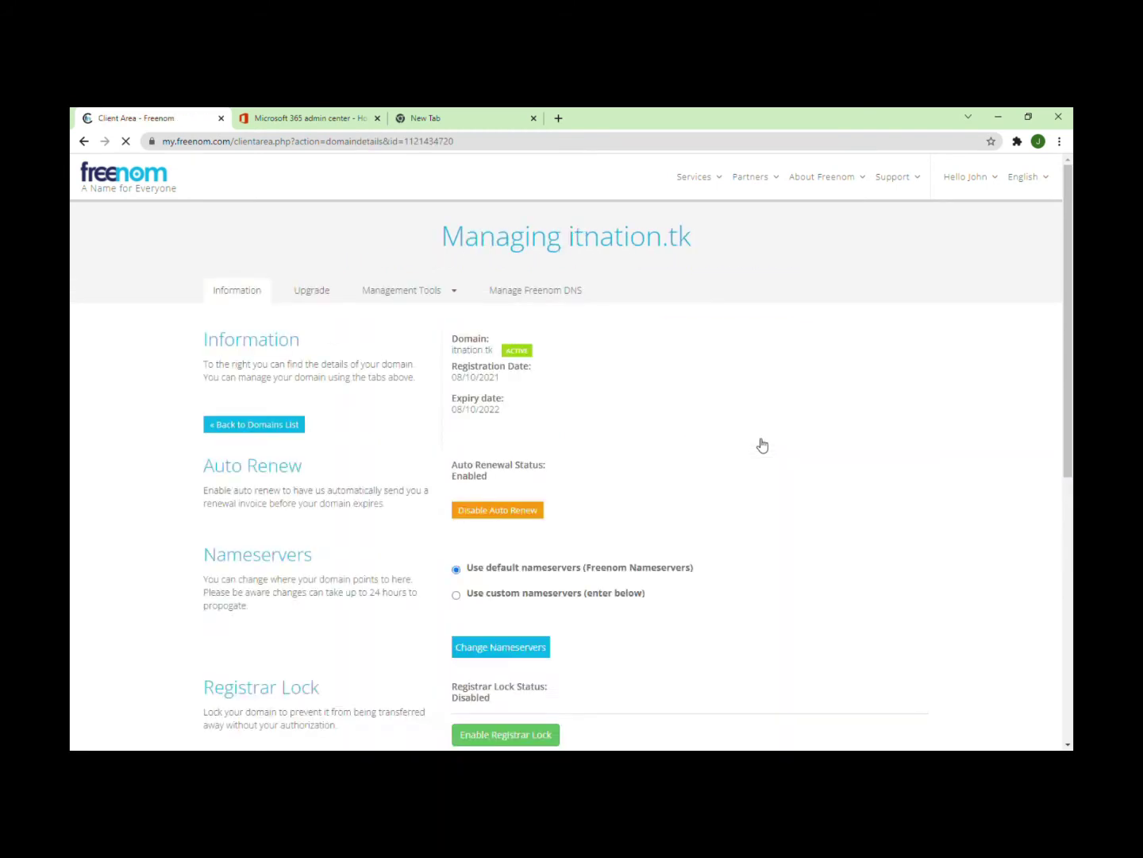
pyautogui.click(564, 306)
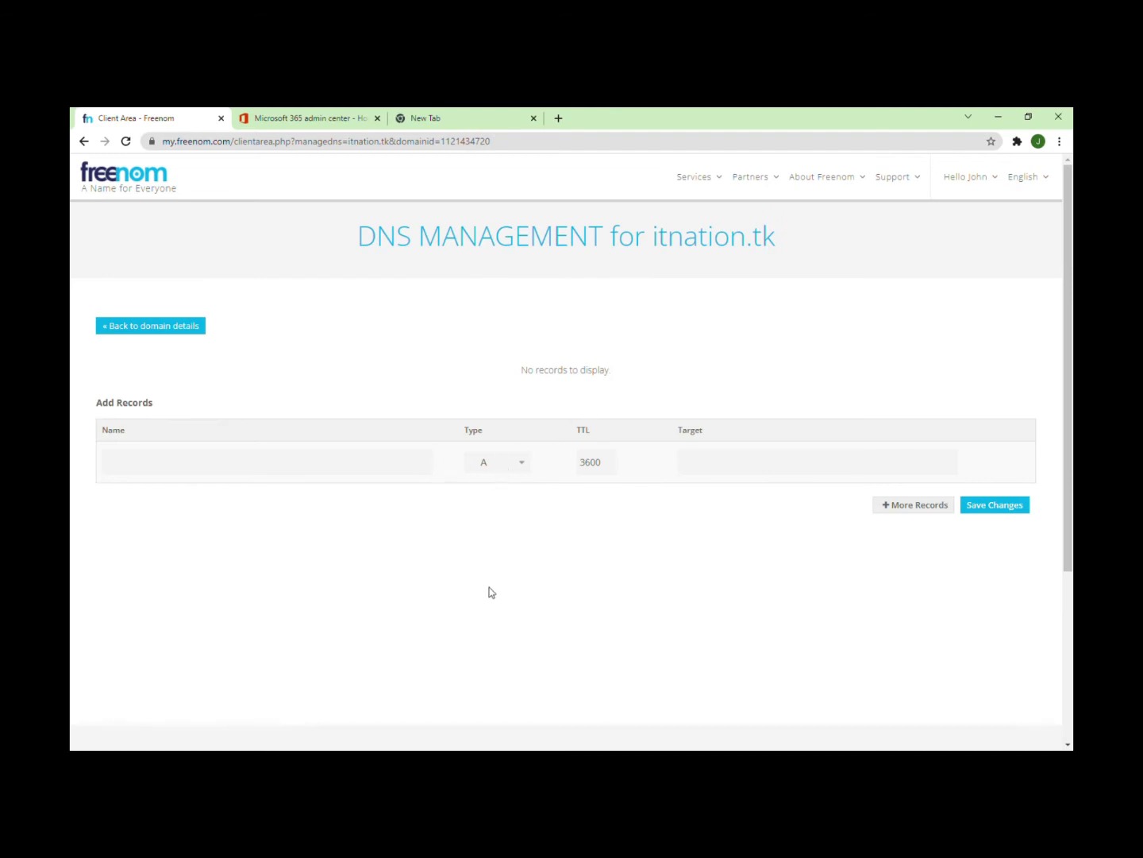
pyautogui.click(340, 118)
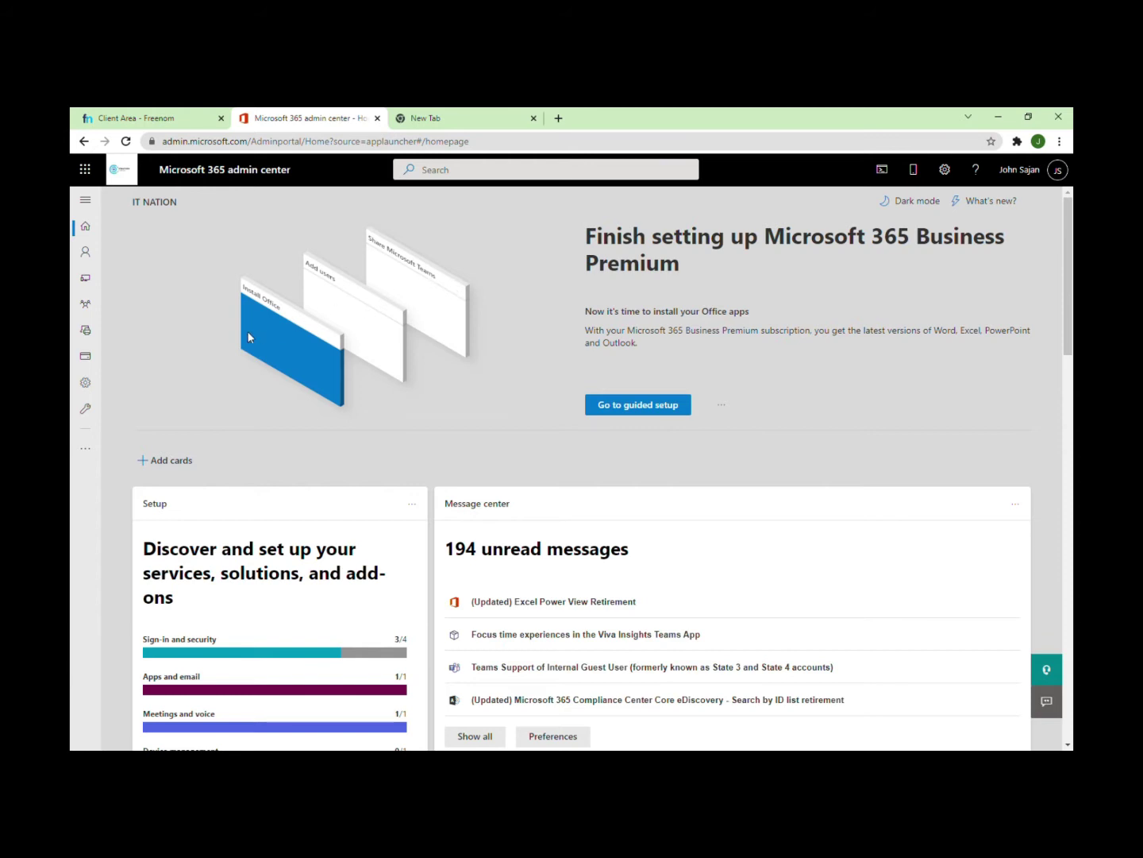
# Start Add domain from Settings > Domains and begin entering itnation.tk as the name.
pyautogui.moveTo(82, 387)
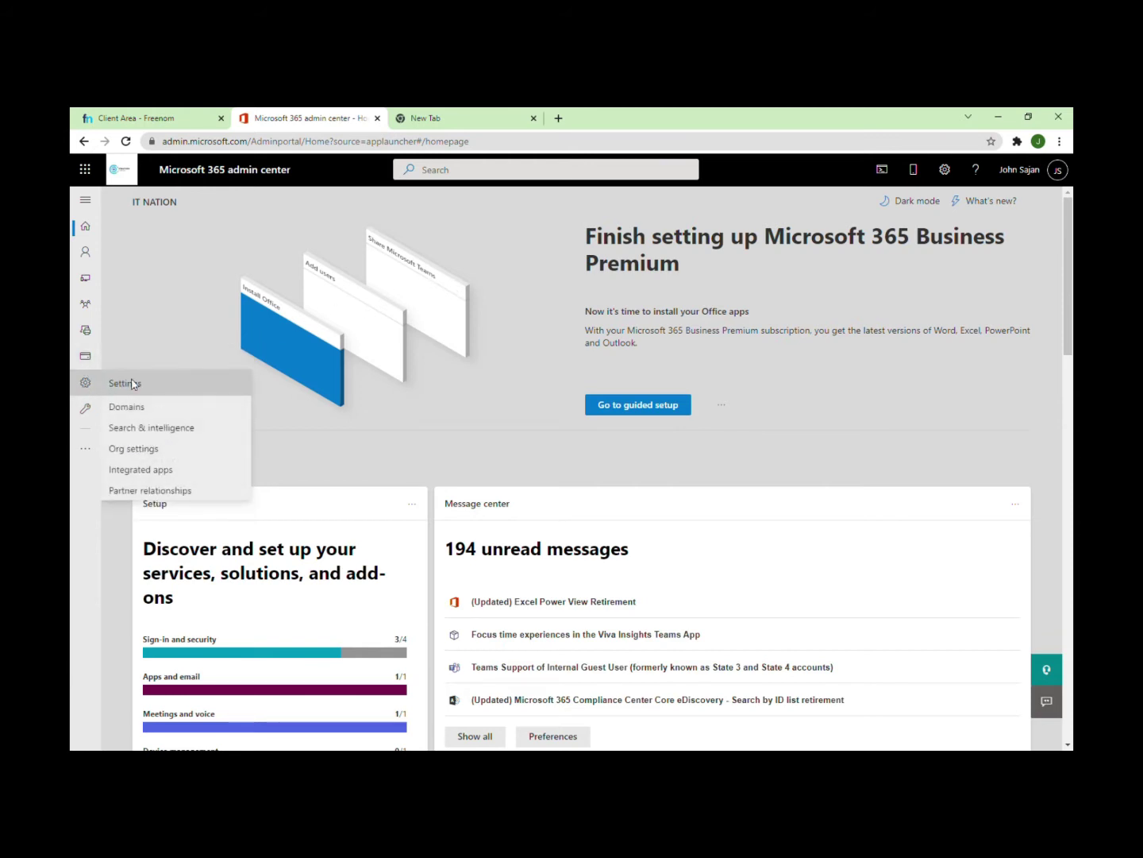
pyautogui.click(193, 419)
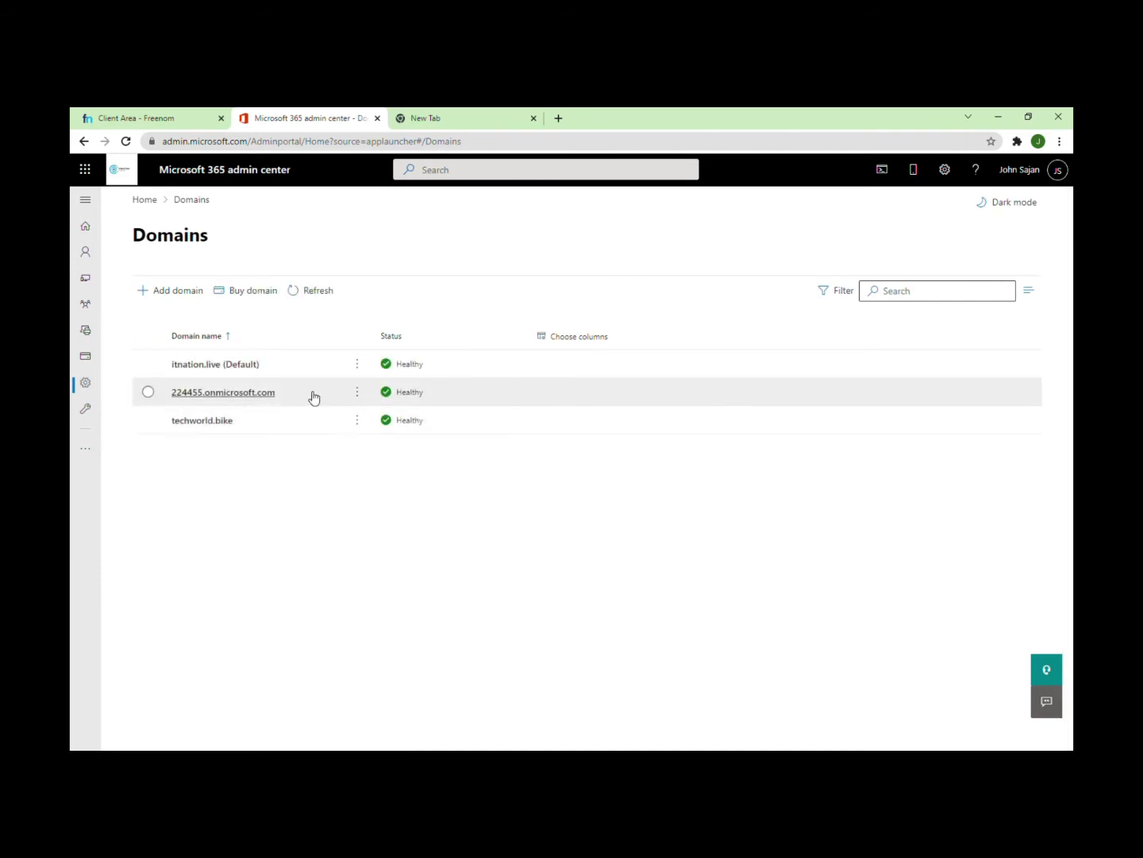
pyautogui.click(180, 295)
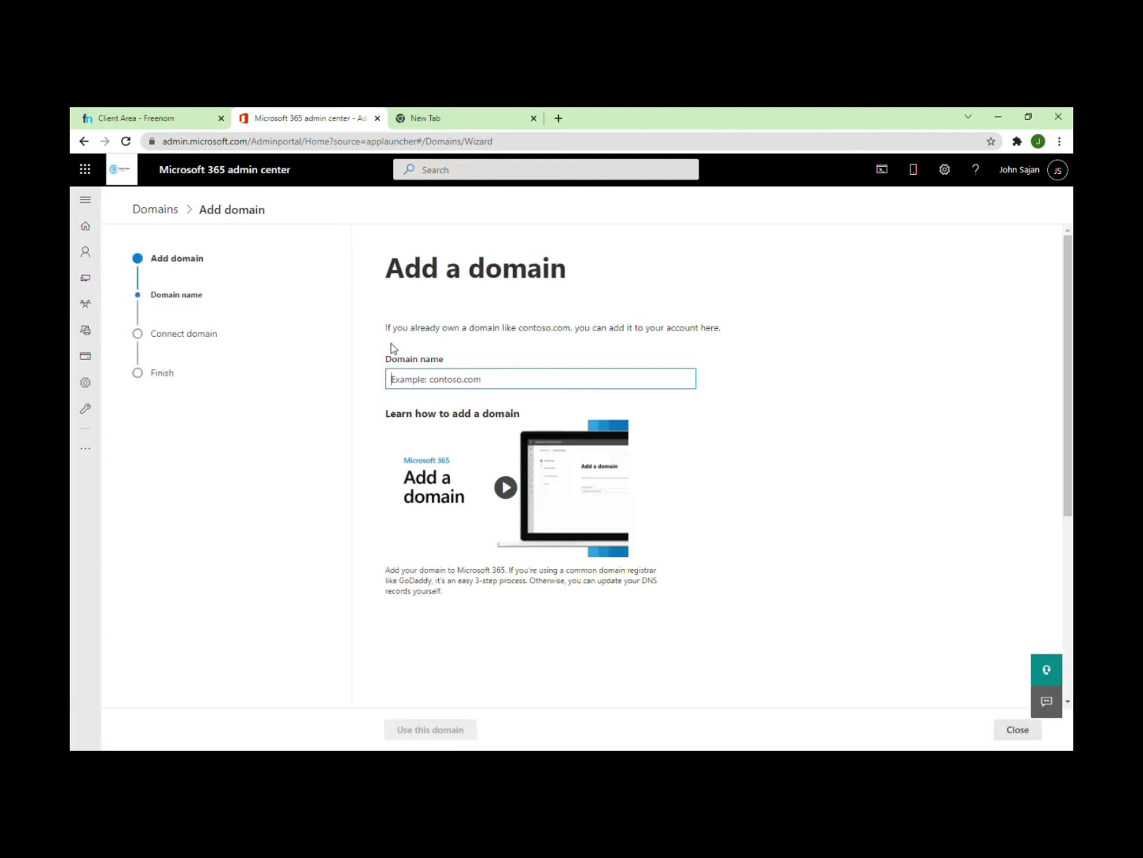
pyautogui.write('itnation.tk')
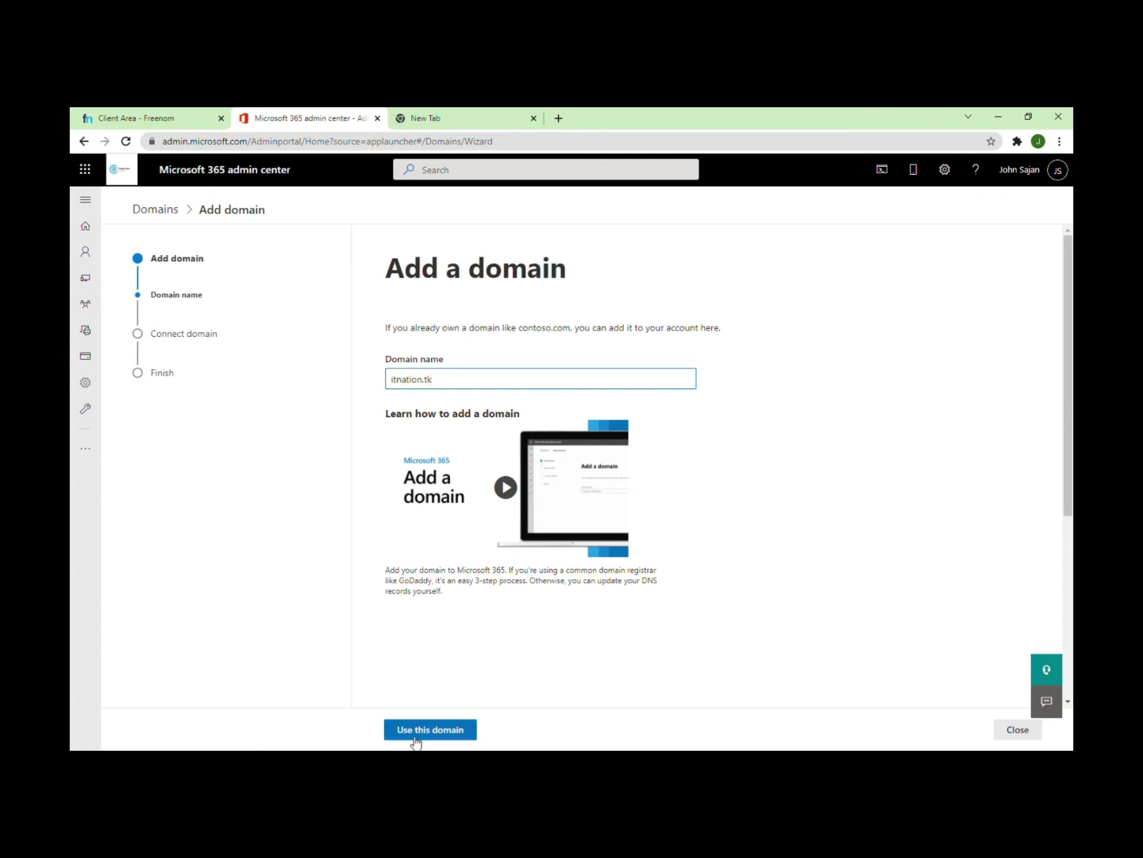
# Use itnation.tk, pick MX record verification, and copy the MX target value.
pyautogui.click(409, 732)
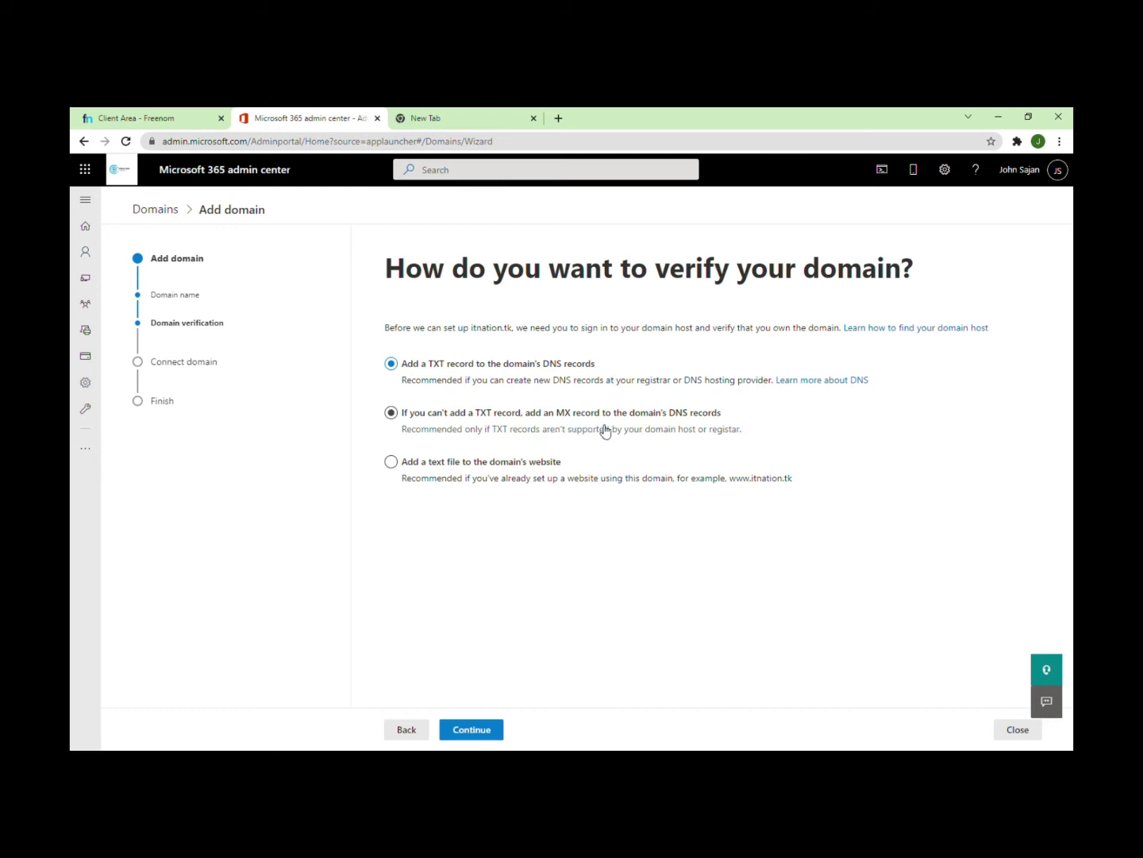
pyautogui.click(604, 431)
pyautogui.click(485, 737)
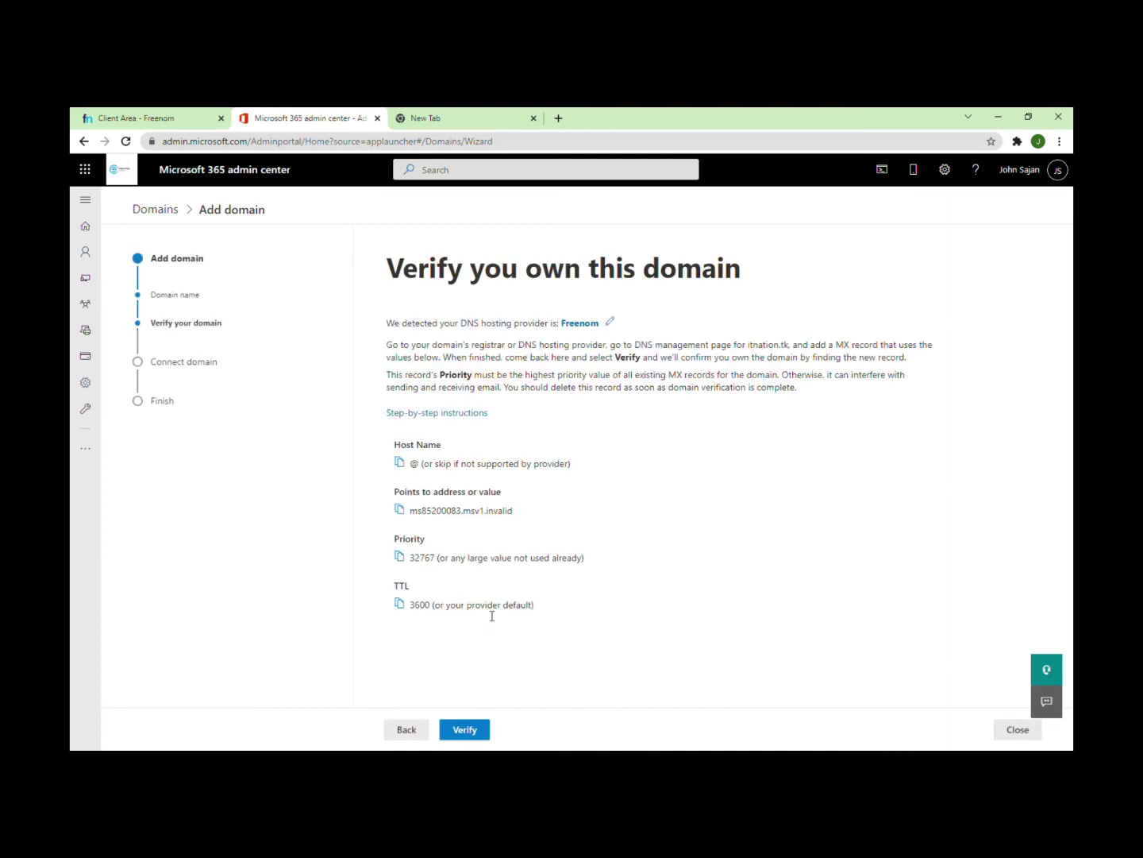
pyautogui.click(400, 510)
# Set the new Freenom DNS record's type to MX and its name to @.
pyautogui.click(143, 119)
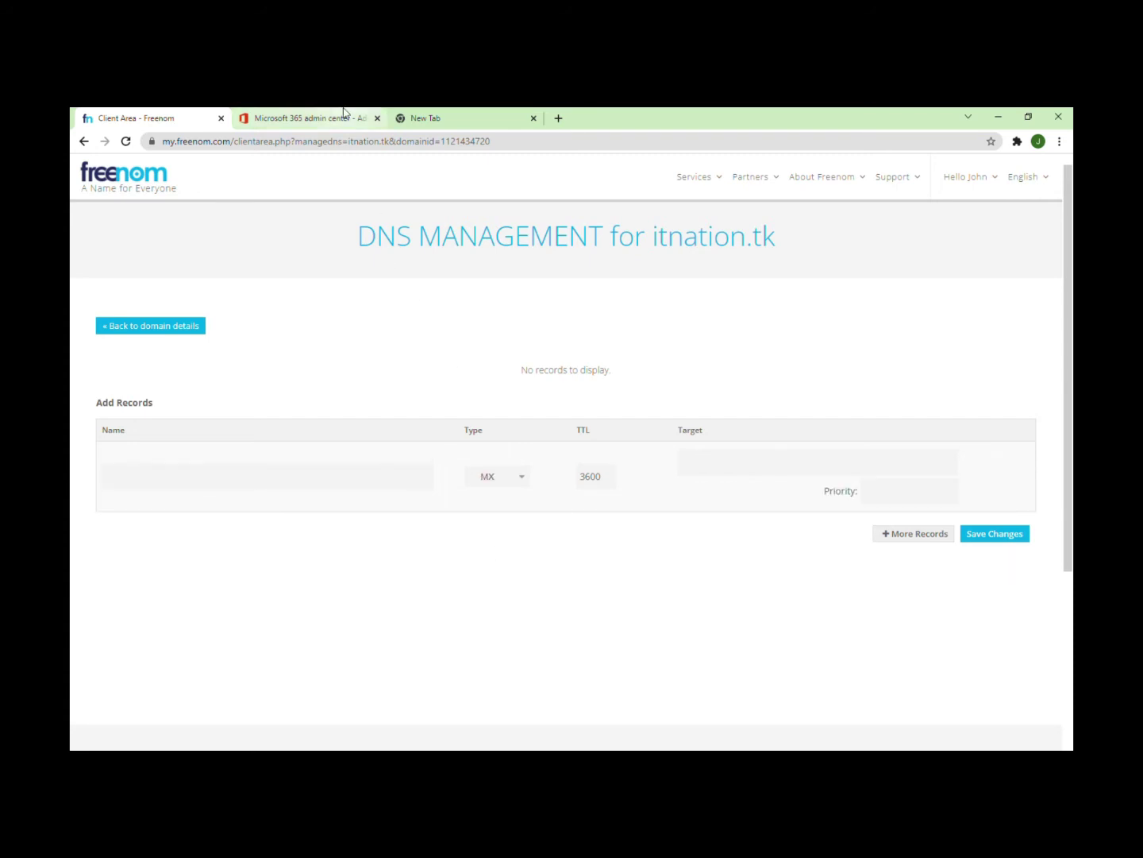
pyautogui.click(363, 122)
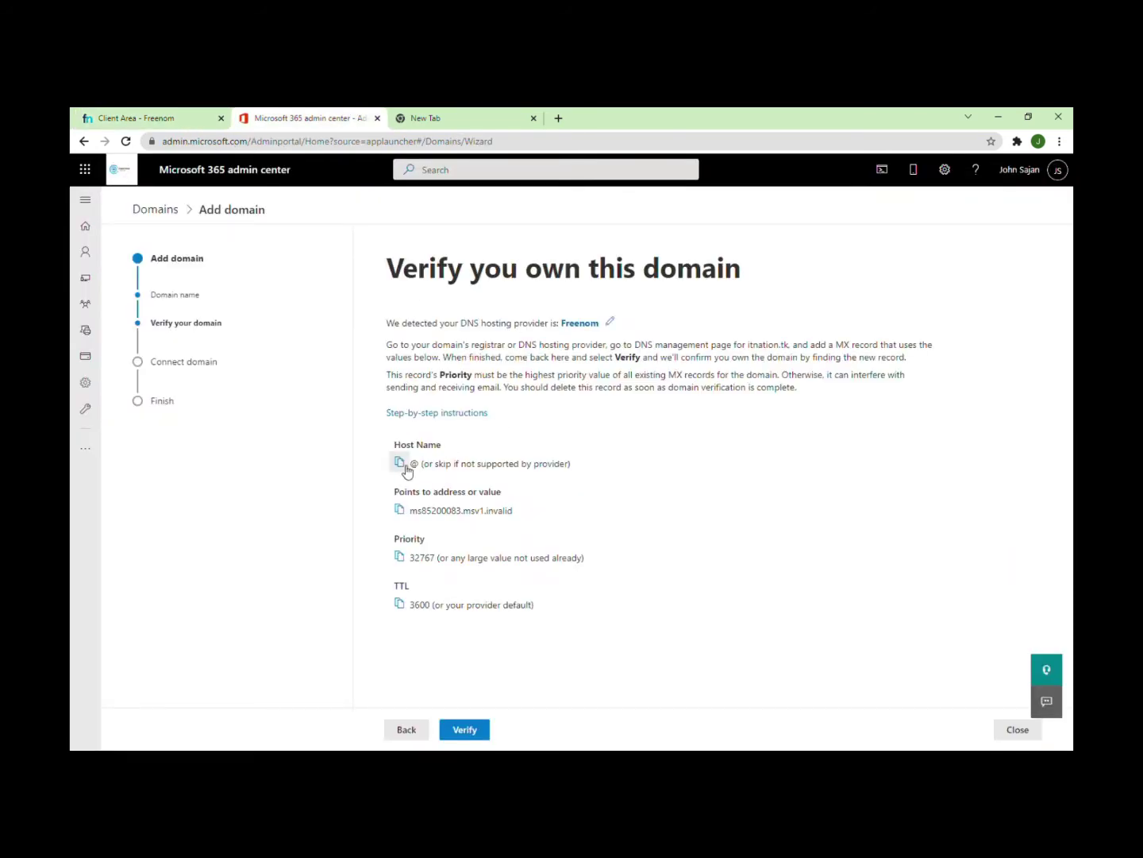
pyautogui.click(157, 115)
pyautogui.click(224, 484)
pyautogui.write('@')
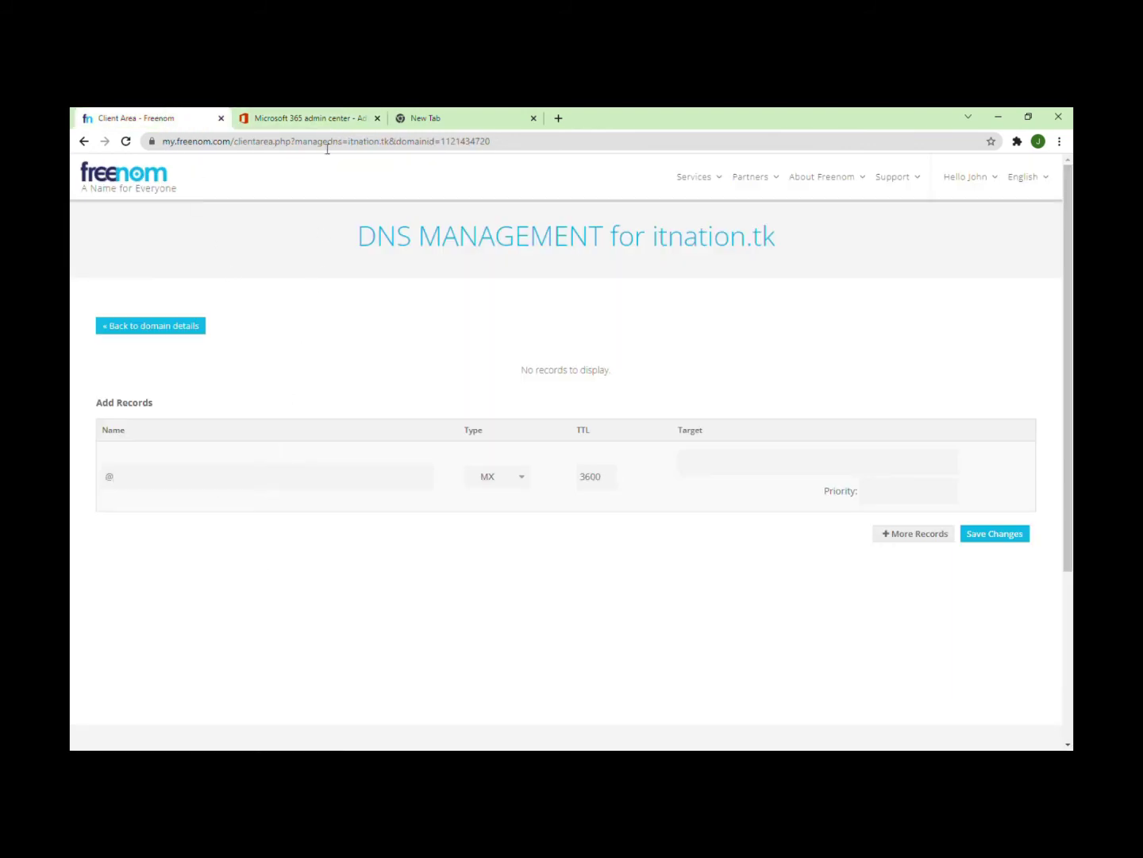
# Copy the MX target from Microsoft 365 and paste it into Freenom's Target field.
pyautogui.click(322, 127)
pyautogui.click(404, 514)
pyautogui.click(187, 124)
pyautogui.hotkey('ctrl', 'v')
pyautogui.click(854, 471)
pyautogui.hotkey('ctrl', 'v')
# Clear the mistakenly pasted text from both the Target and Priority fields.
pyautogui.moveTo(813, 466); pyautogui.dragTo(628, 471)
pyautogui.press('BackSpace')
pyautogui.moveTo(963, 503); pyautogui.dragTo(778, 503)
pyautogui.press('BackSpace')
pyautogui.moveTo(900, 493); pyautogui.dragTo(807, 492)
pyautogui.press('BackSpace')
# Paste the MX target ms85200083.msv1.invalid from Microsoft 365 into Freenom's Target field.
pyautogui.click(347, 118)
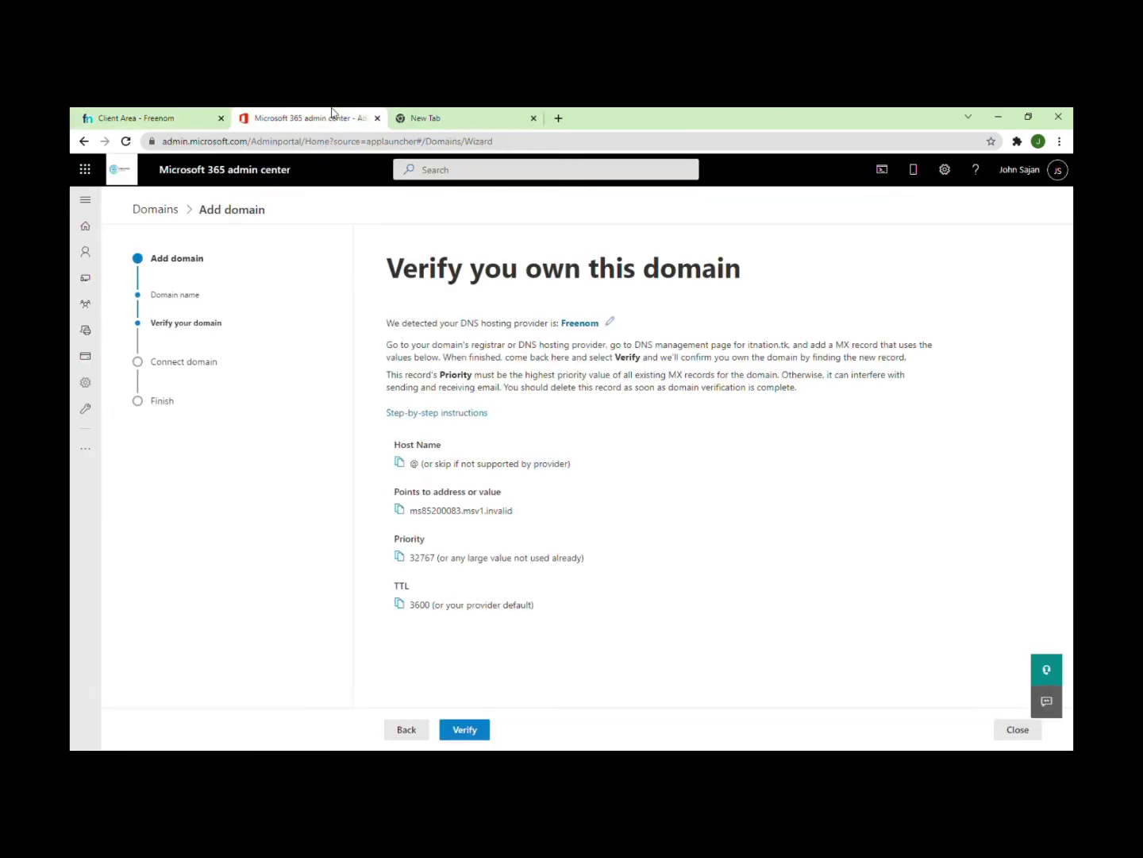
pyautogui.click(399, 510)
pyautogui.click(119, 118)
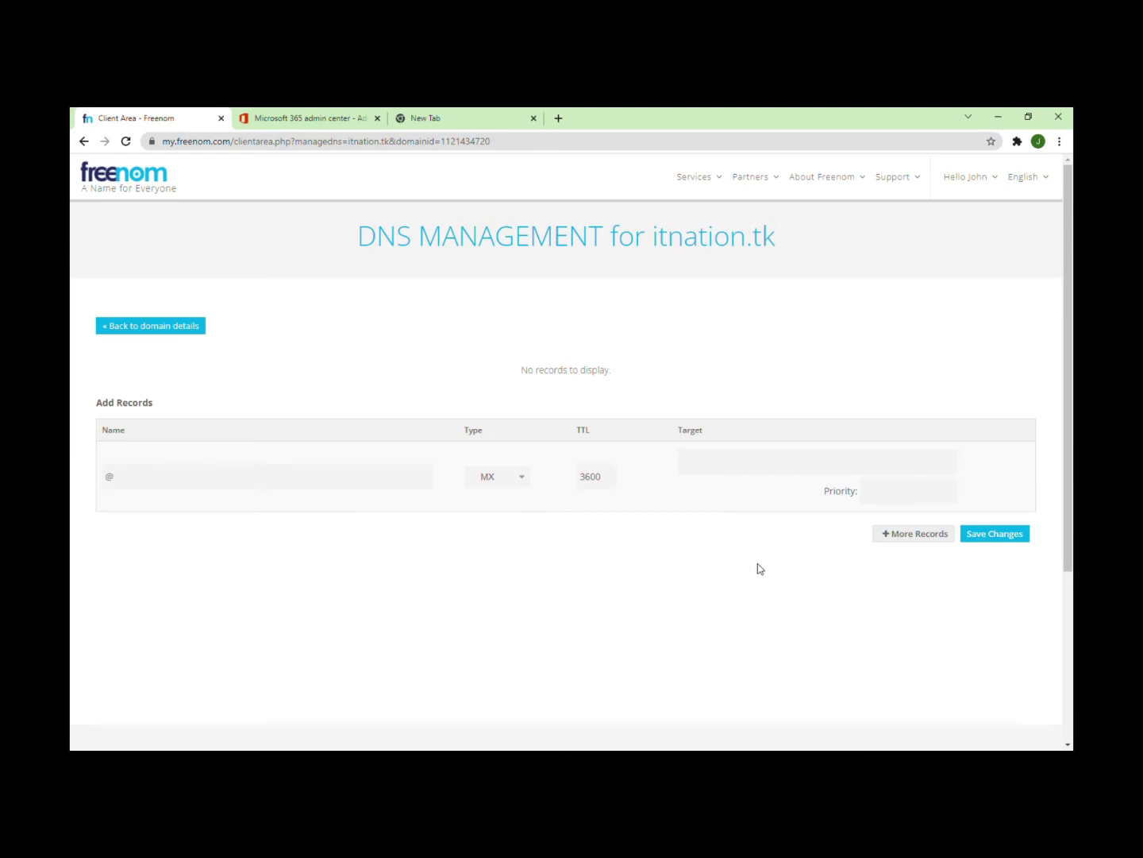
pyautogui.hotkey('ctrl', 'v')
# Enter priority 32767 copied from Microsoft 365 and remove the @ from Name.
pyautogui.click(341, 118)
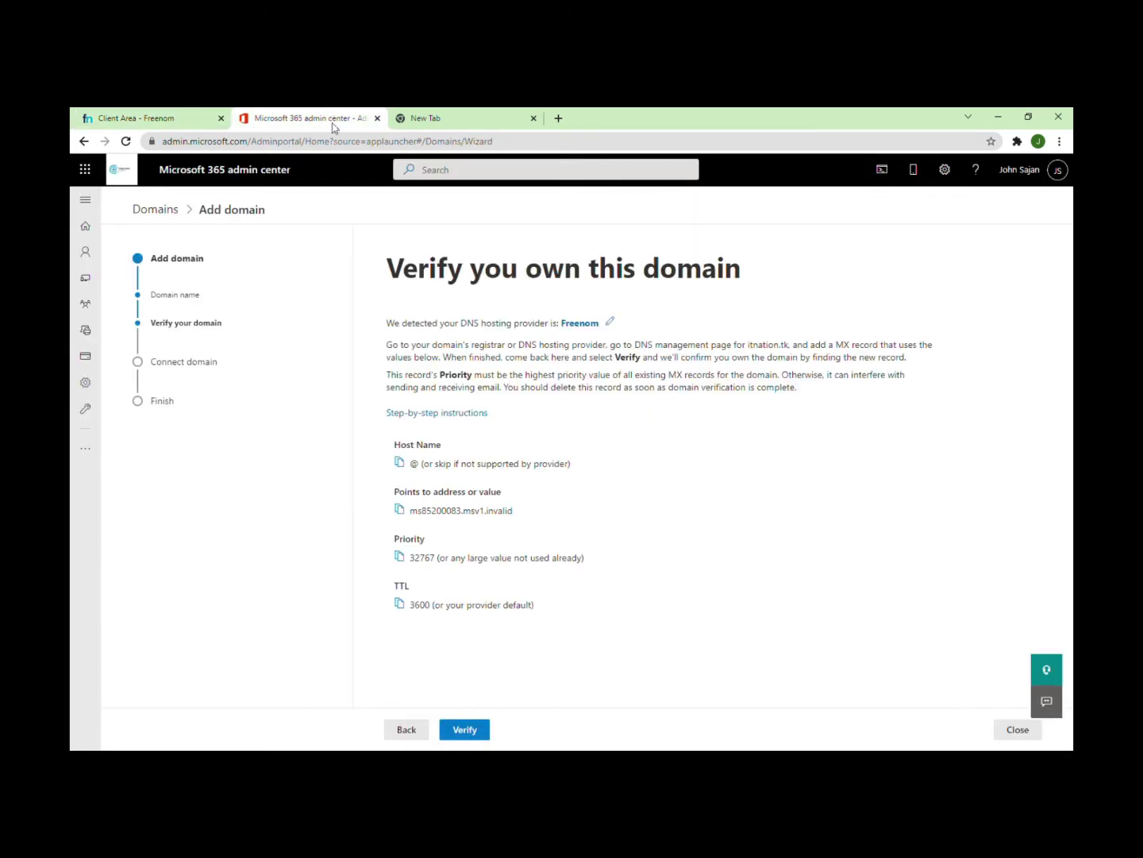
pyautogui.click(404, 561)
pyautogui.hotkey('ctrl', 'shift', 'Tab')
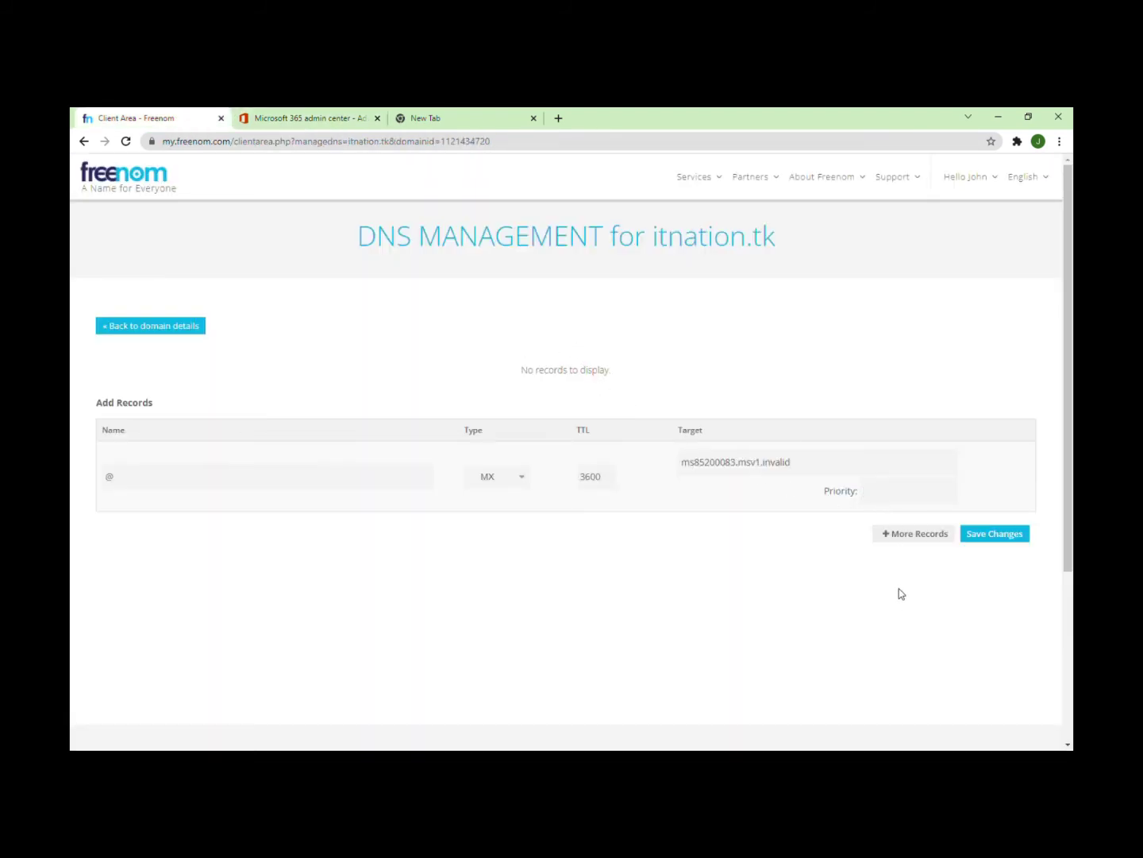
pyautogui.hotkey('ctrl', 'v')
pyautogui.press('BackSpace')
pyautogui.click(267, 116)
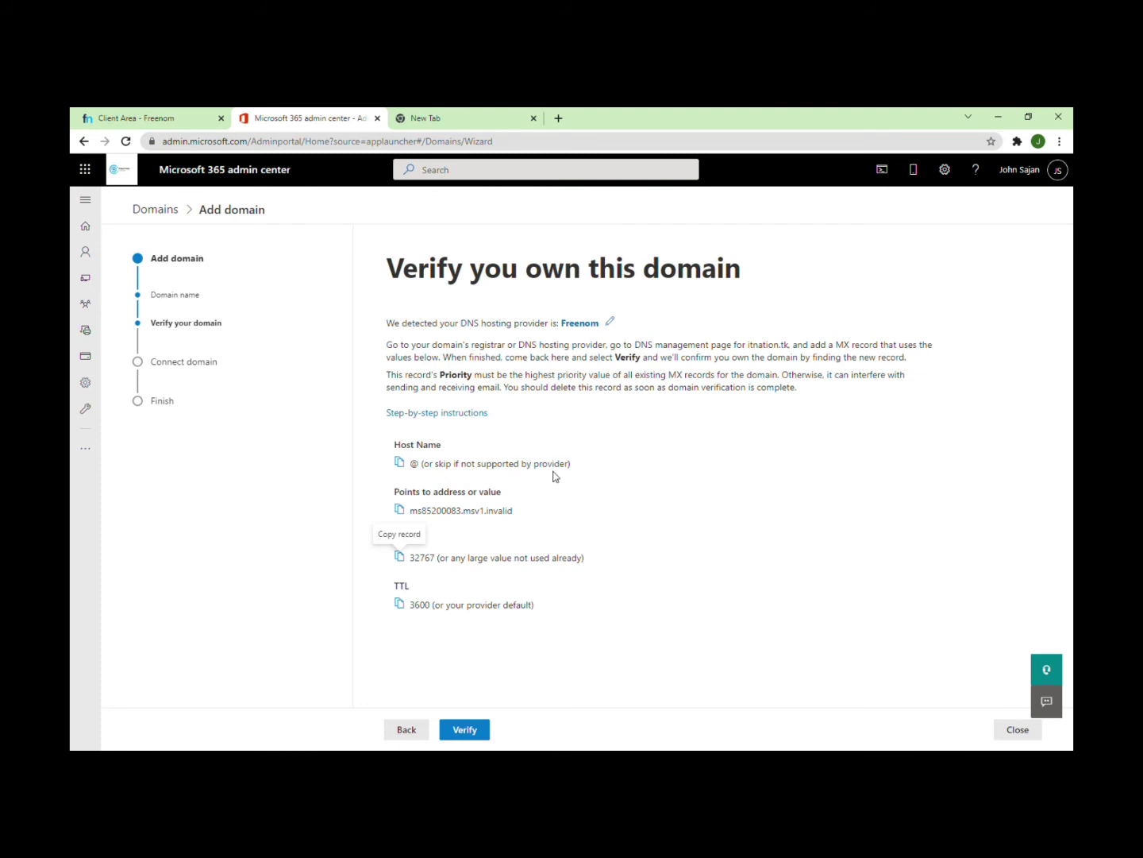
# Save the MX record in Freenom and confirm it appears with priority 32767.
pyautogui.click(173, 111)
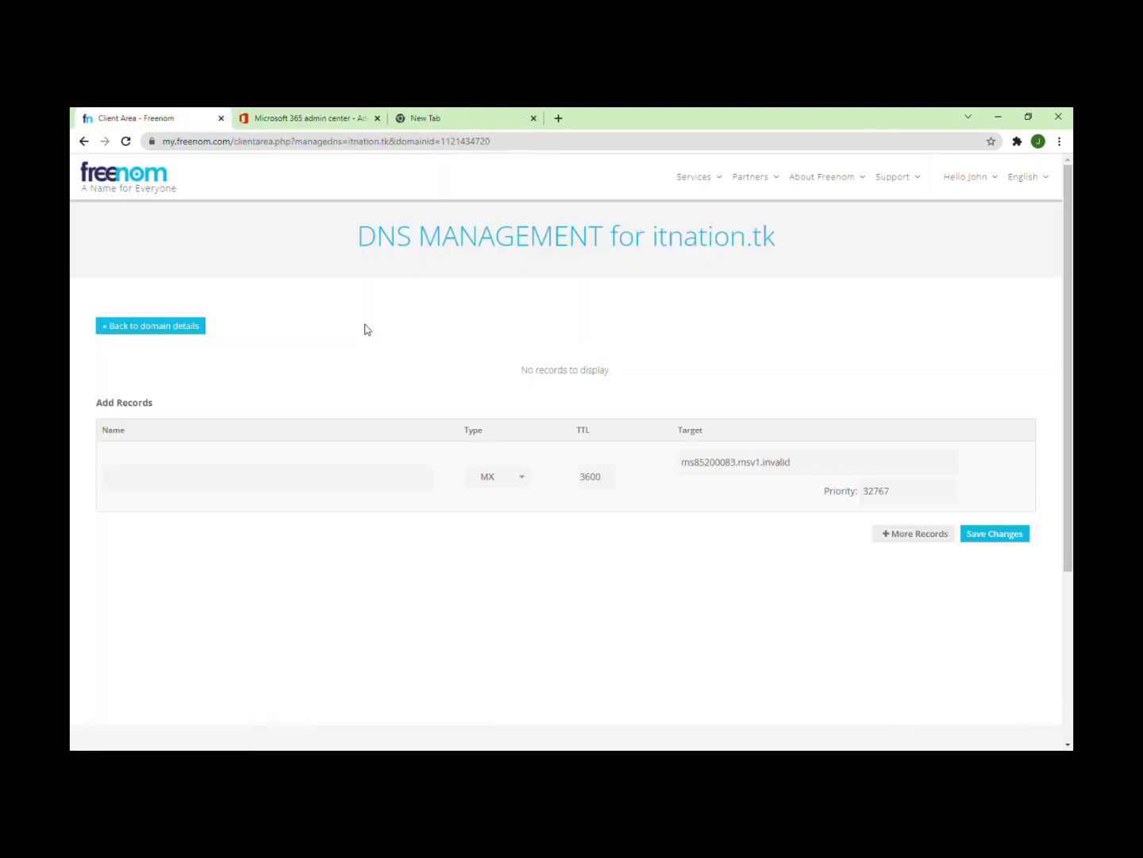
pyautogui.click(1000, 535)
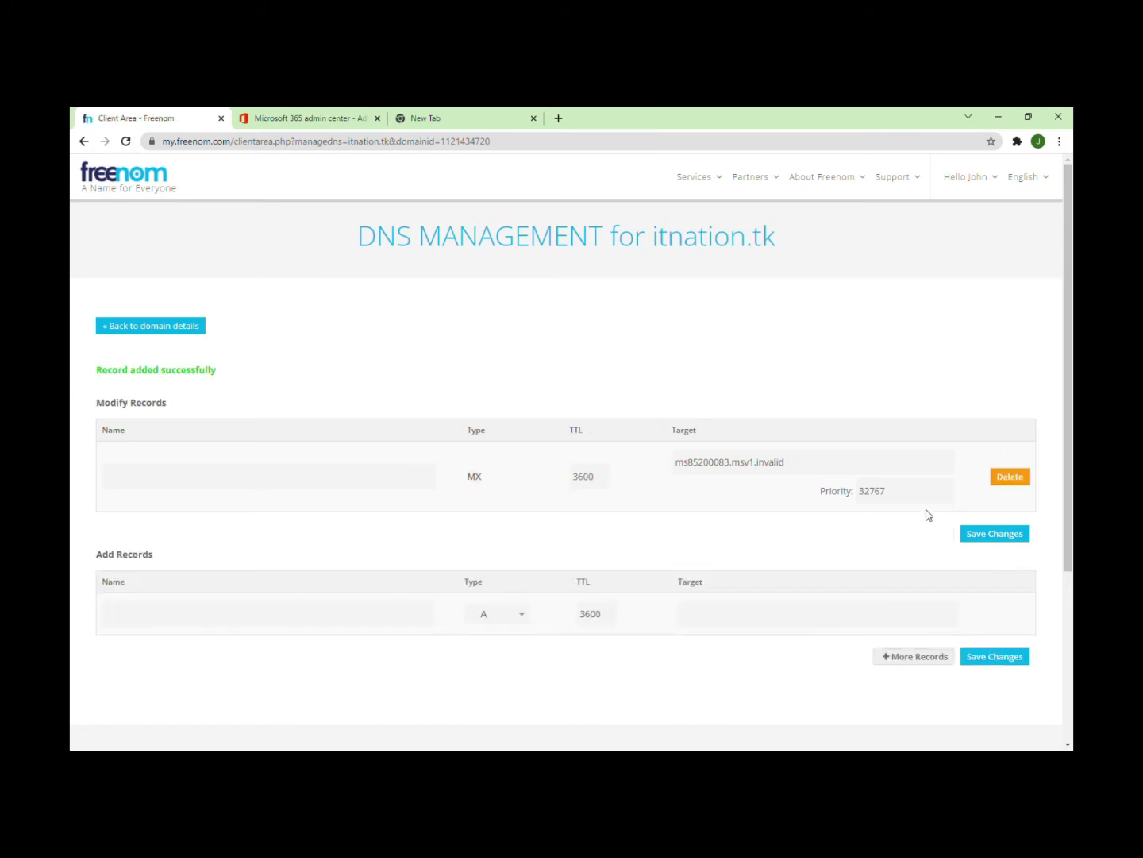
pyautogui.click(344, 114)
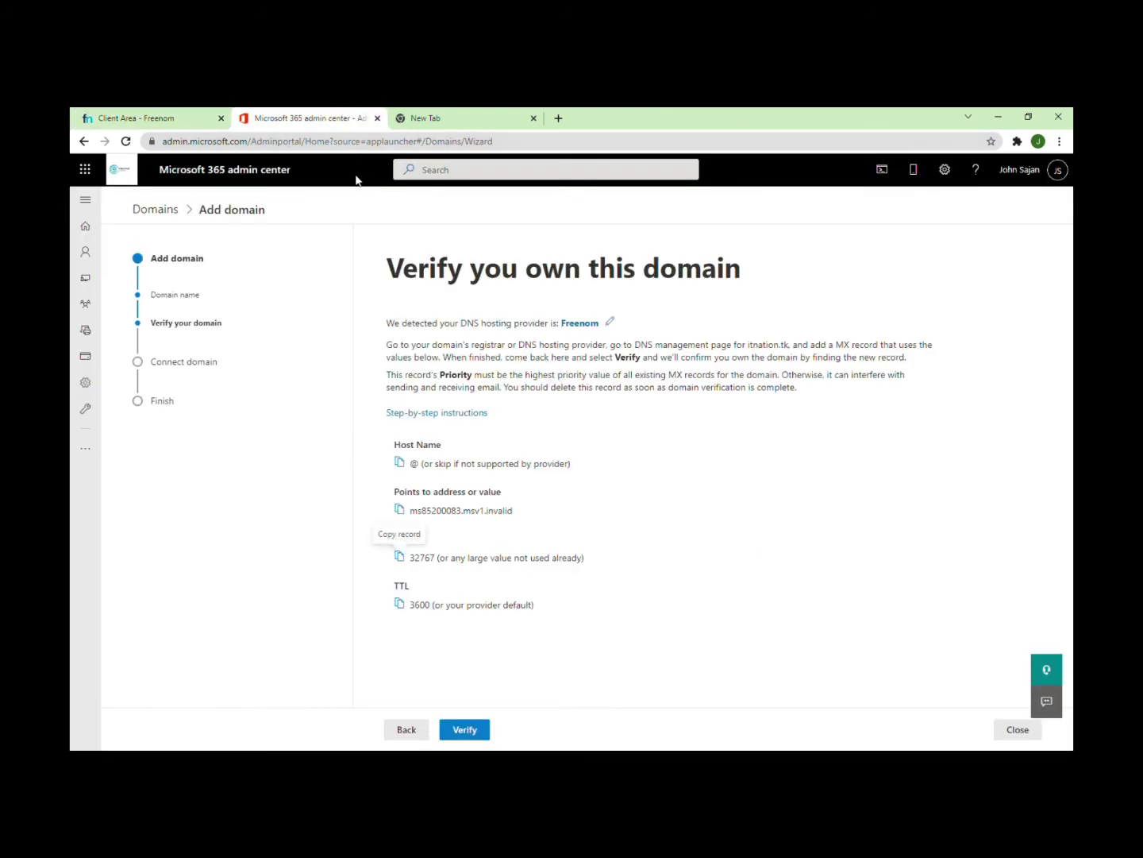
pyautogui.click(189, 123)
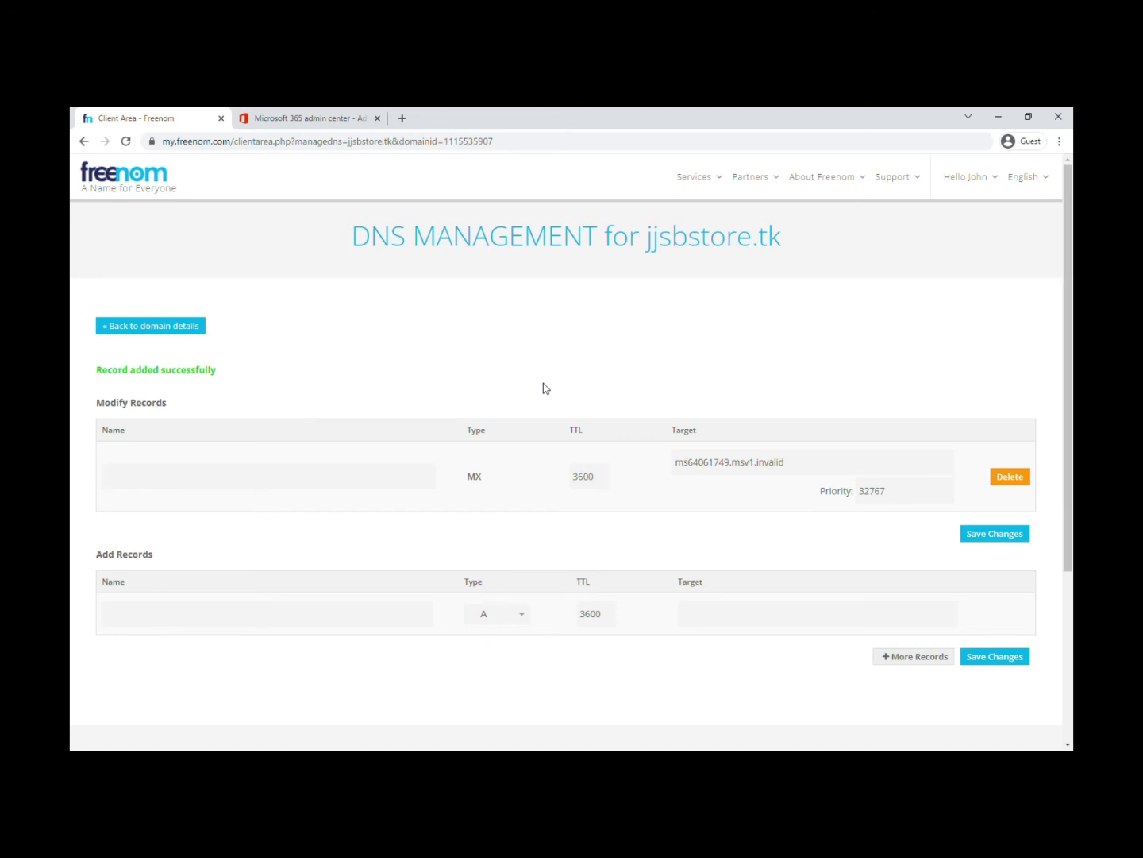
pyautogui.click(319, 118)
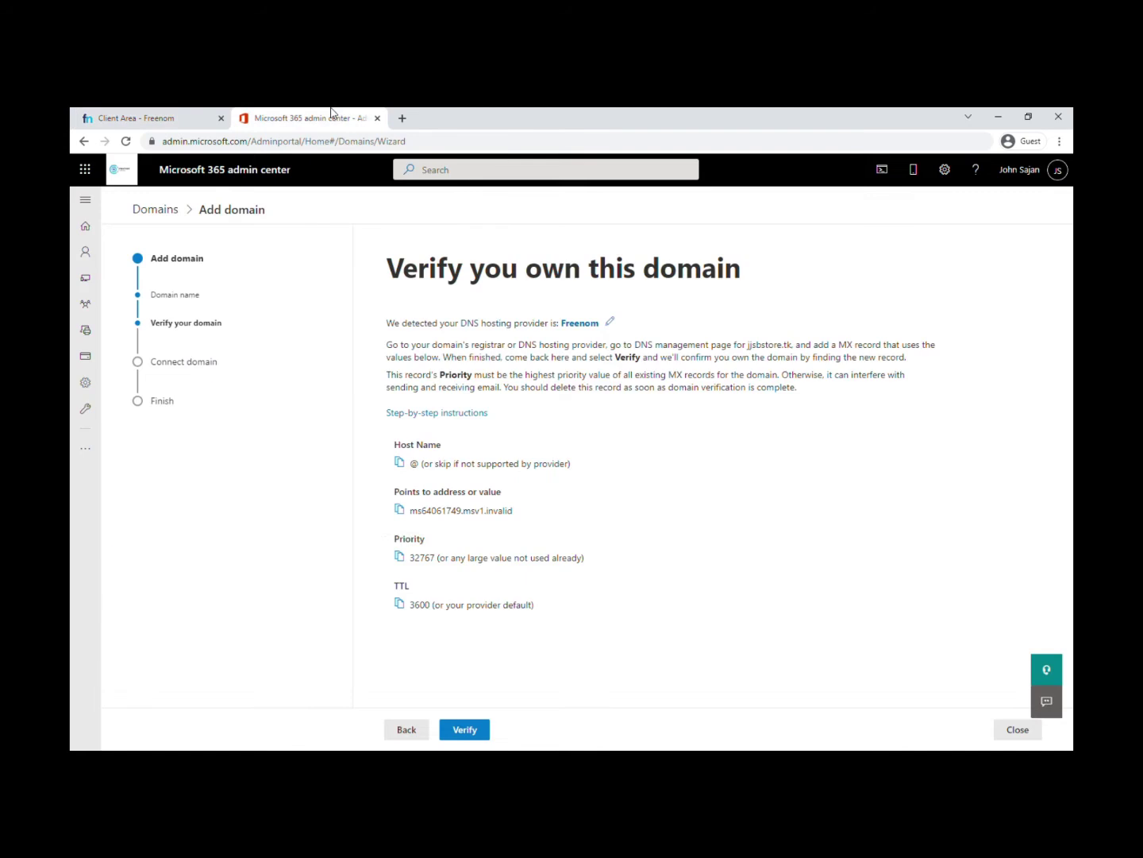
pyautogui.click(176, 119)
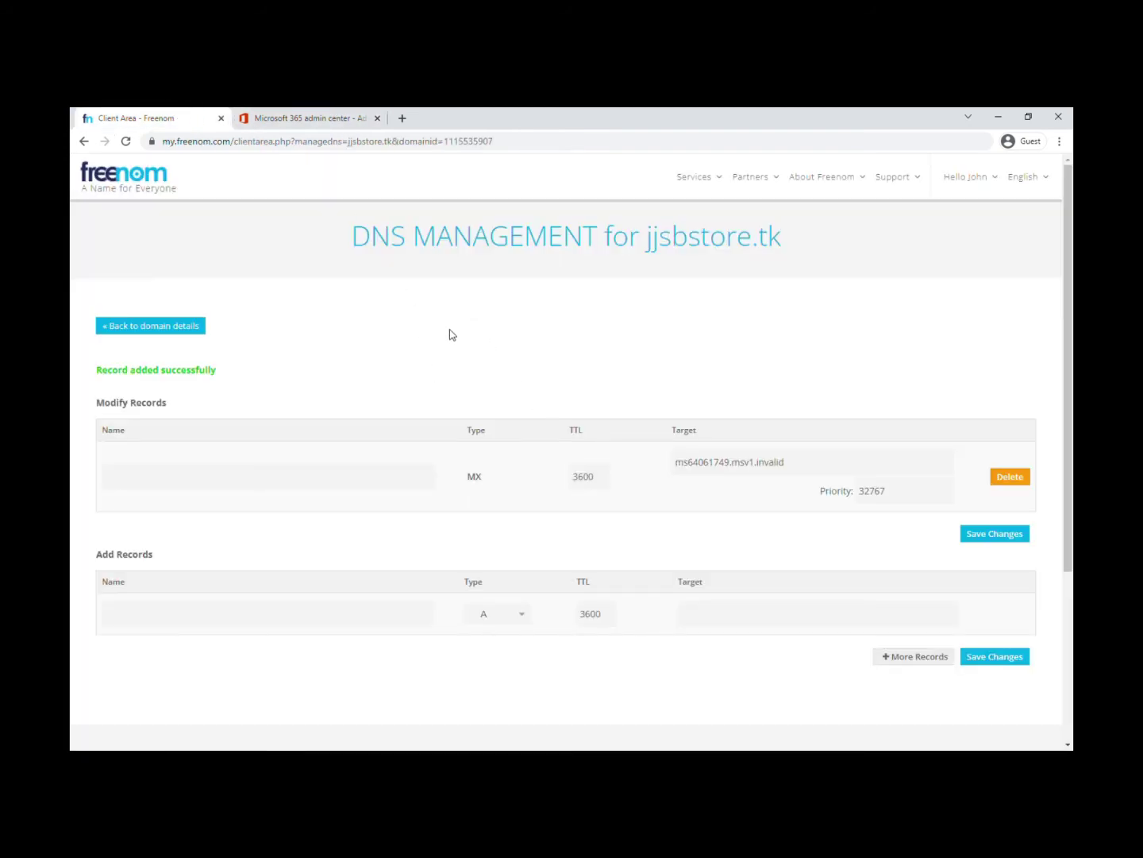
# Verify jjsbstore.tk, then pick 'Set up my online services for me' under More options.
pyautogui.click(325, 118)
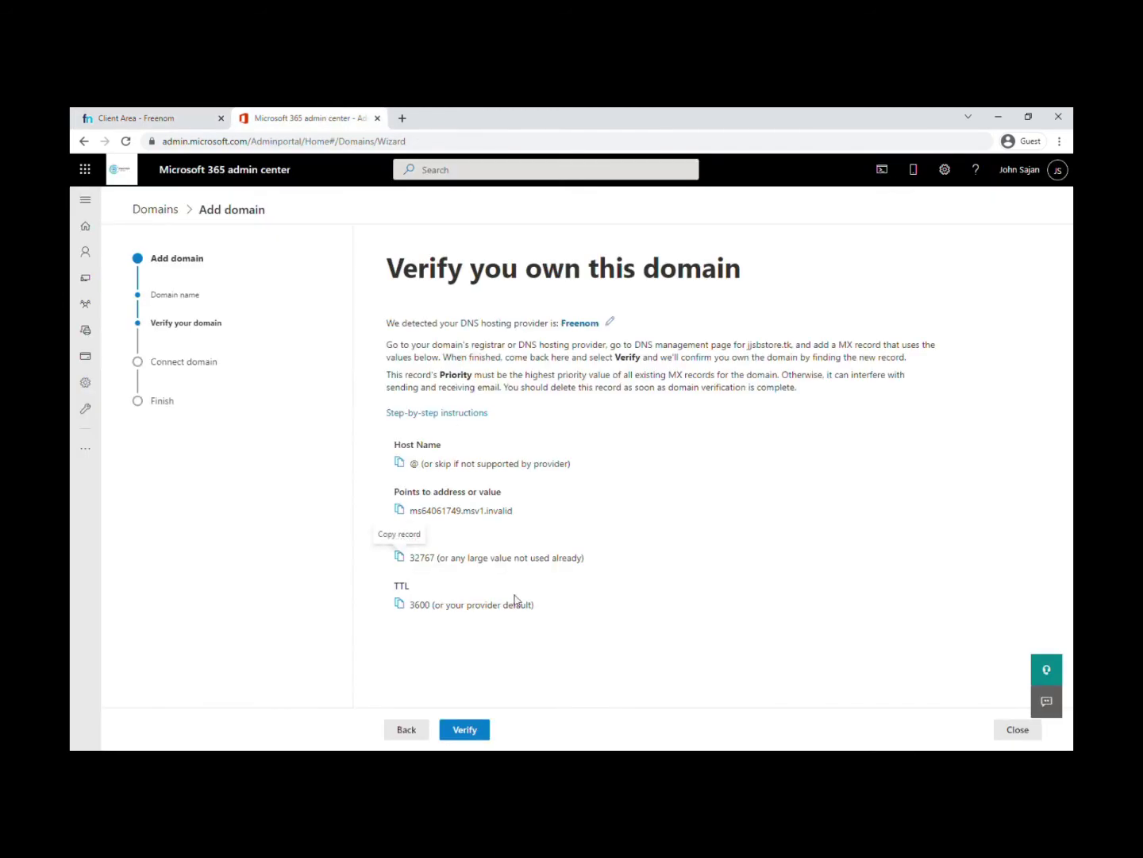
pyautogui.click(460, 728)
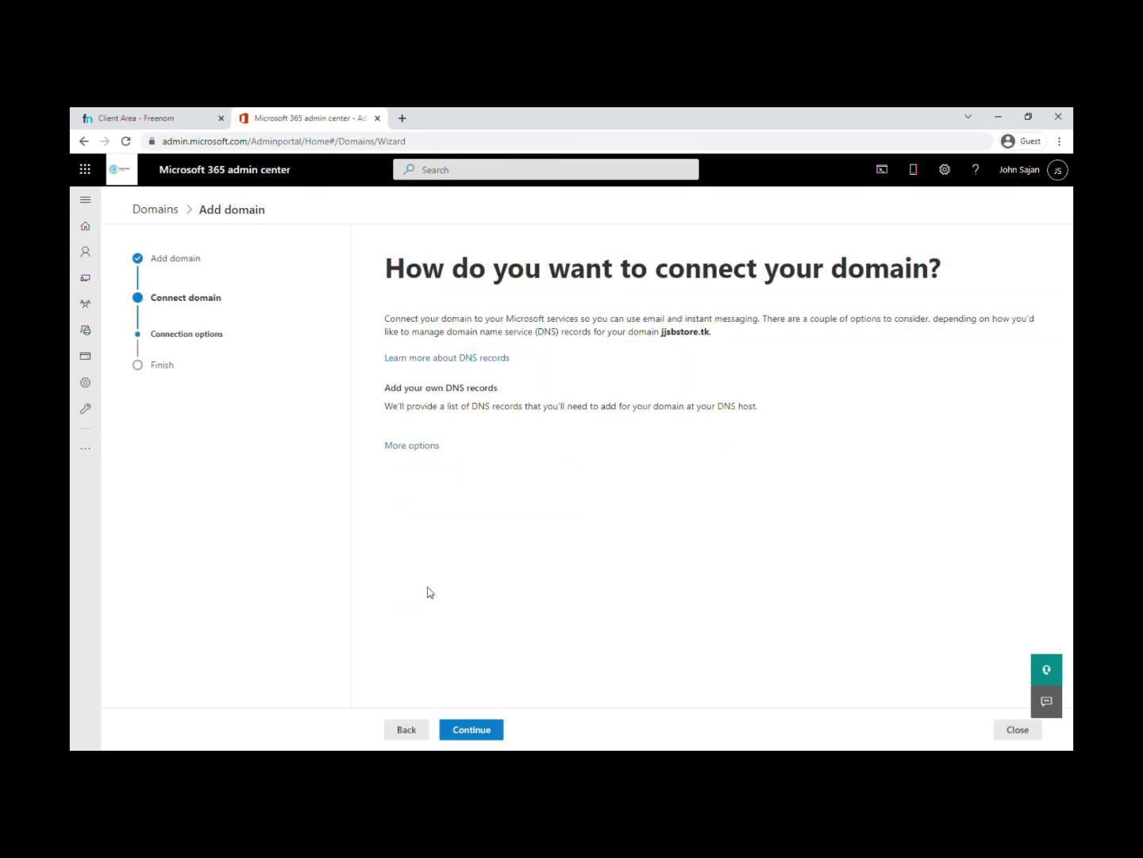
pyautogui.click(426, 446)
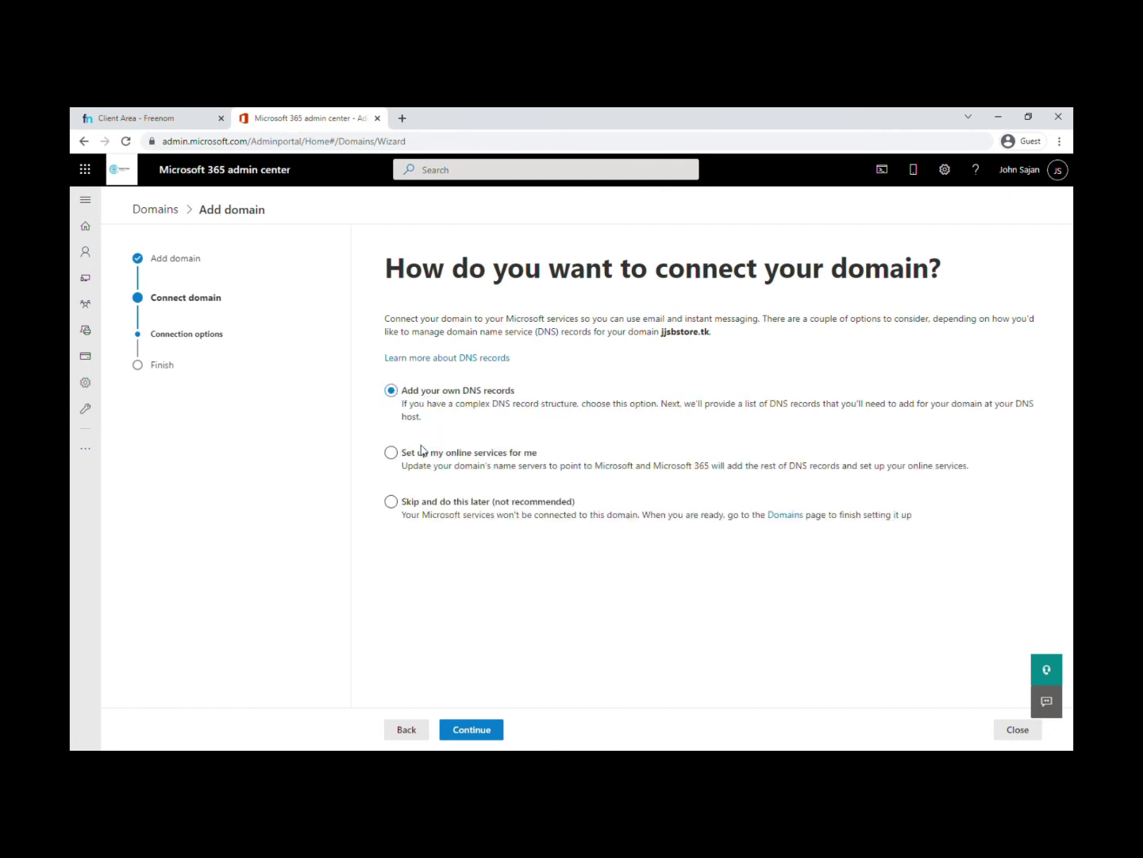
pyautogui.click(453, 463)
pyautogui.click(482, 728)
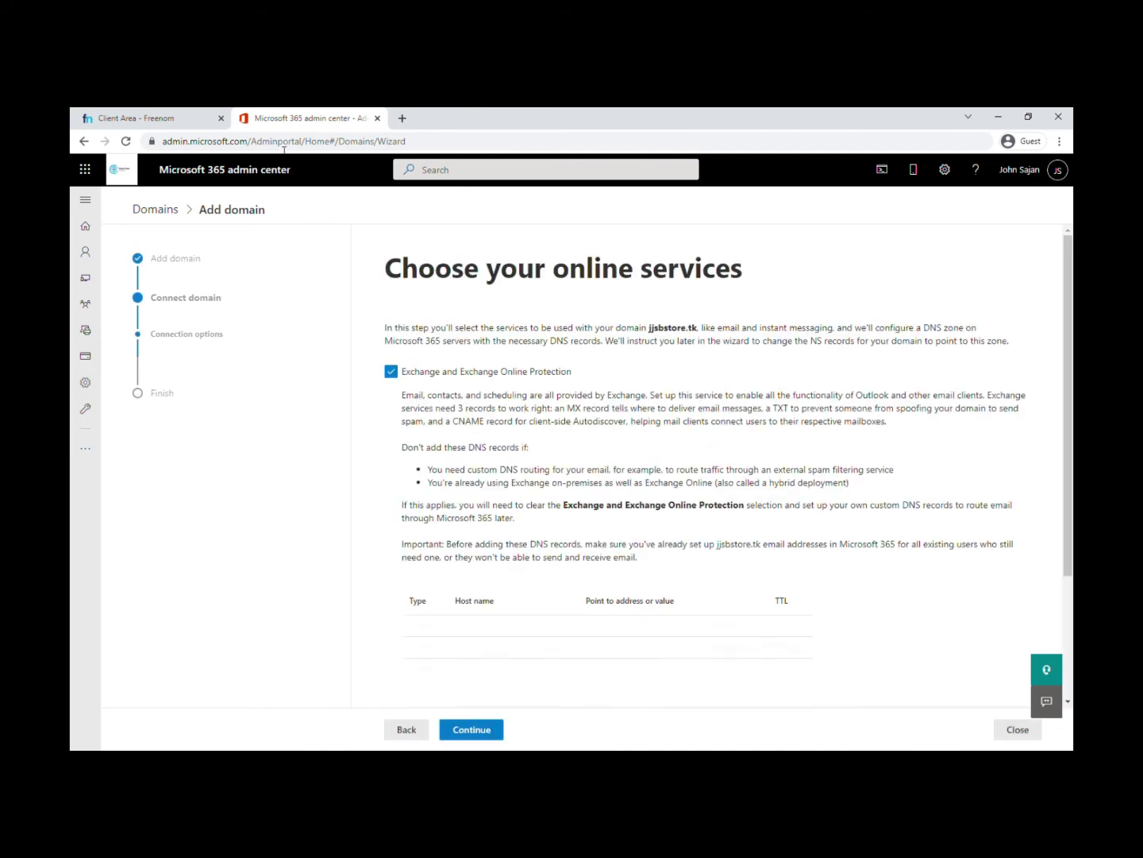
pyautogui.scroll(-1, 594, 605)
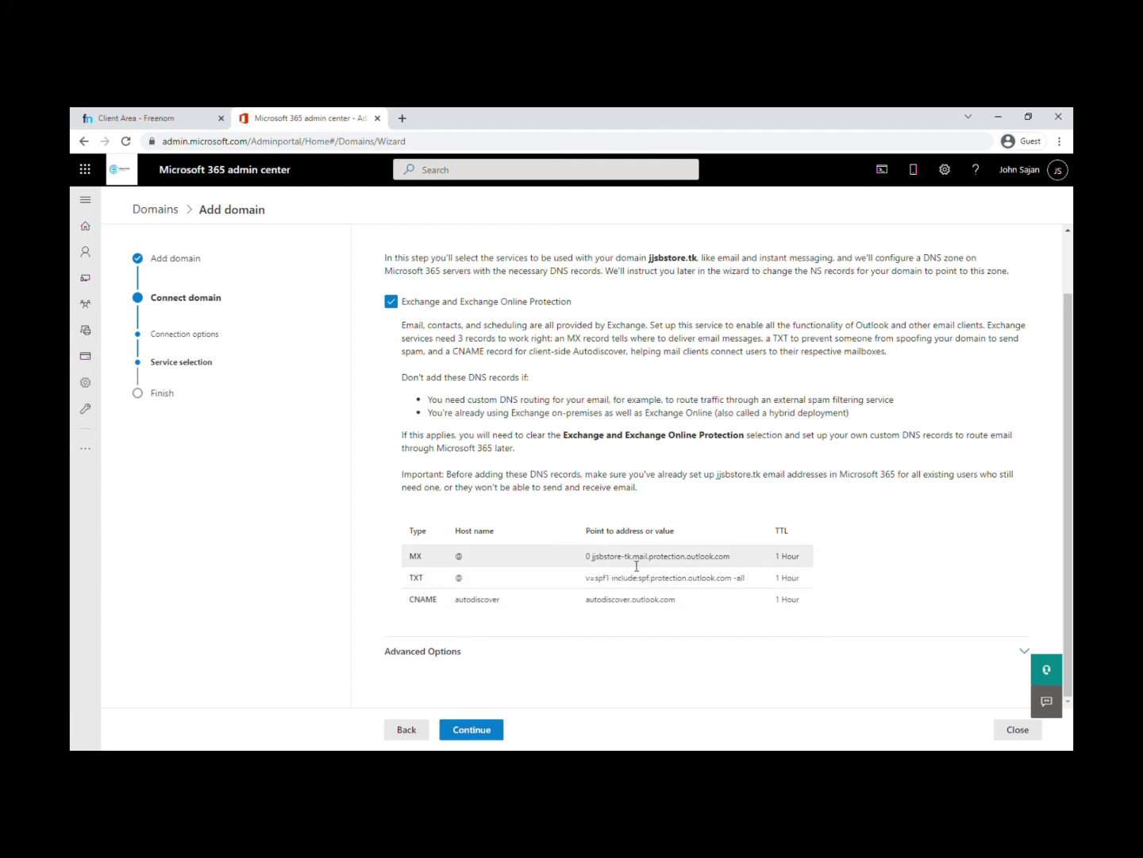
pyautogui.scroll(2, 484, 651)
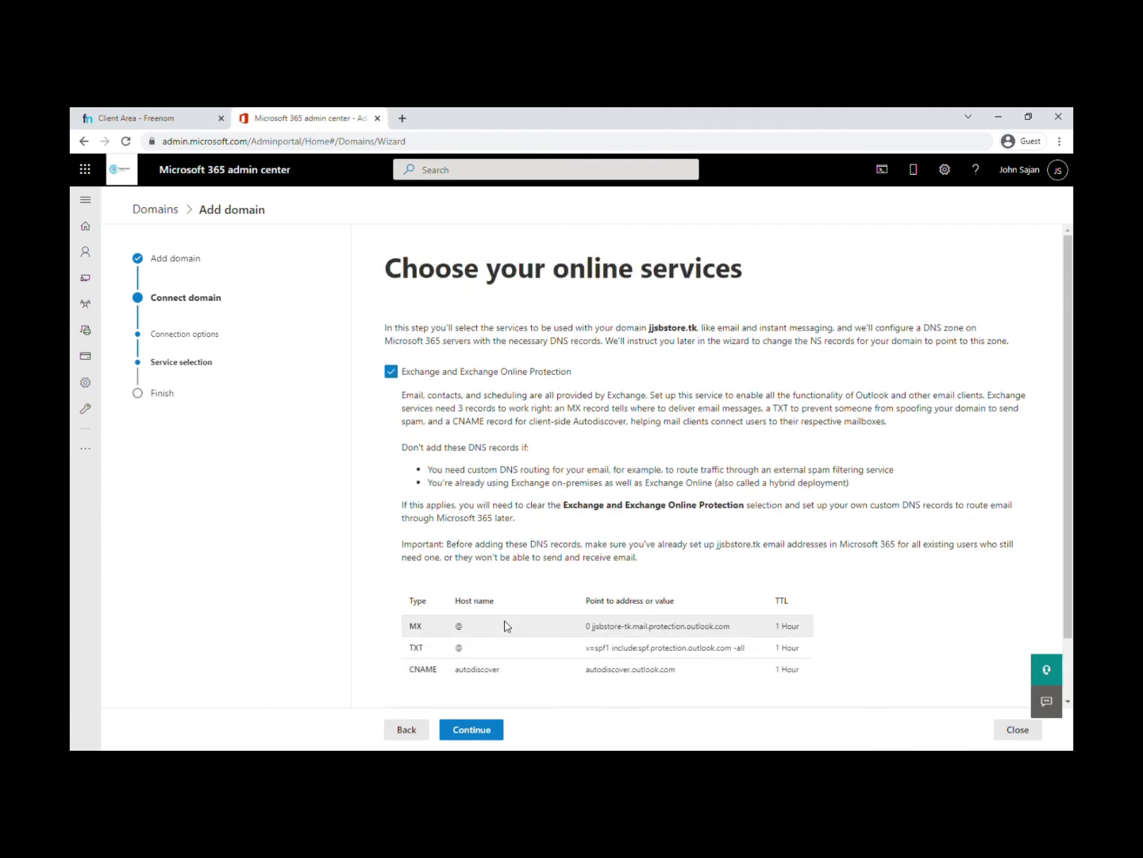
pyautogui.scroll(-2, 461, 441)
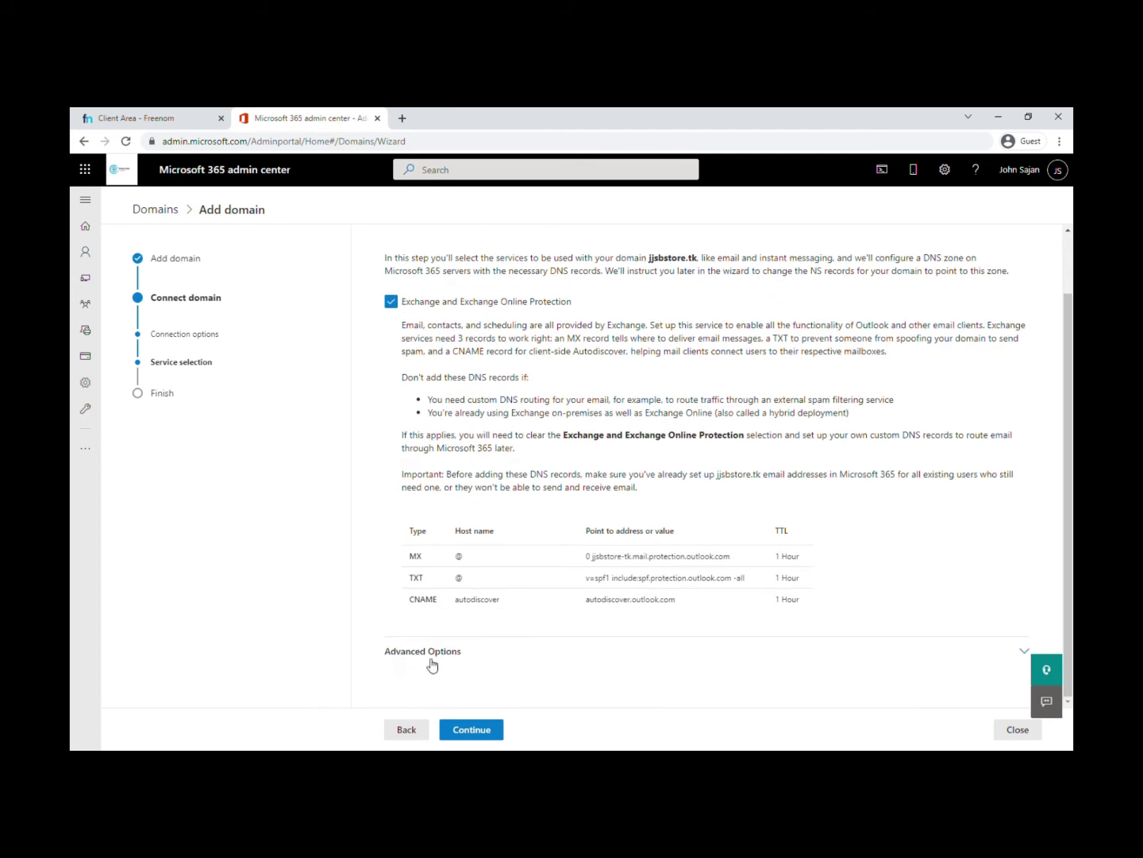
pyautogui.scroll(-10, 544, 574)
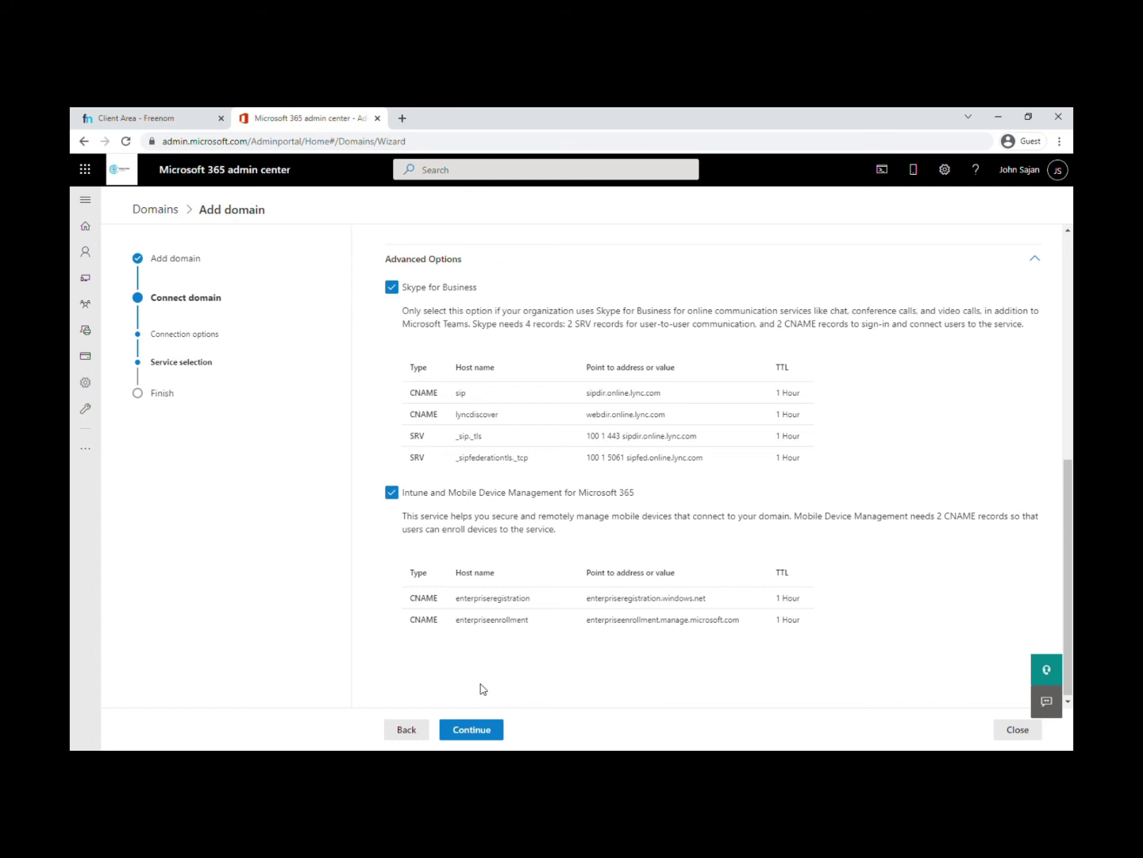
# Accept the Exchange services, skip website records, and copy ns1.bdm.microsoftonline.com from NS Records.
pyautogui.click(482, 728)
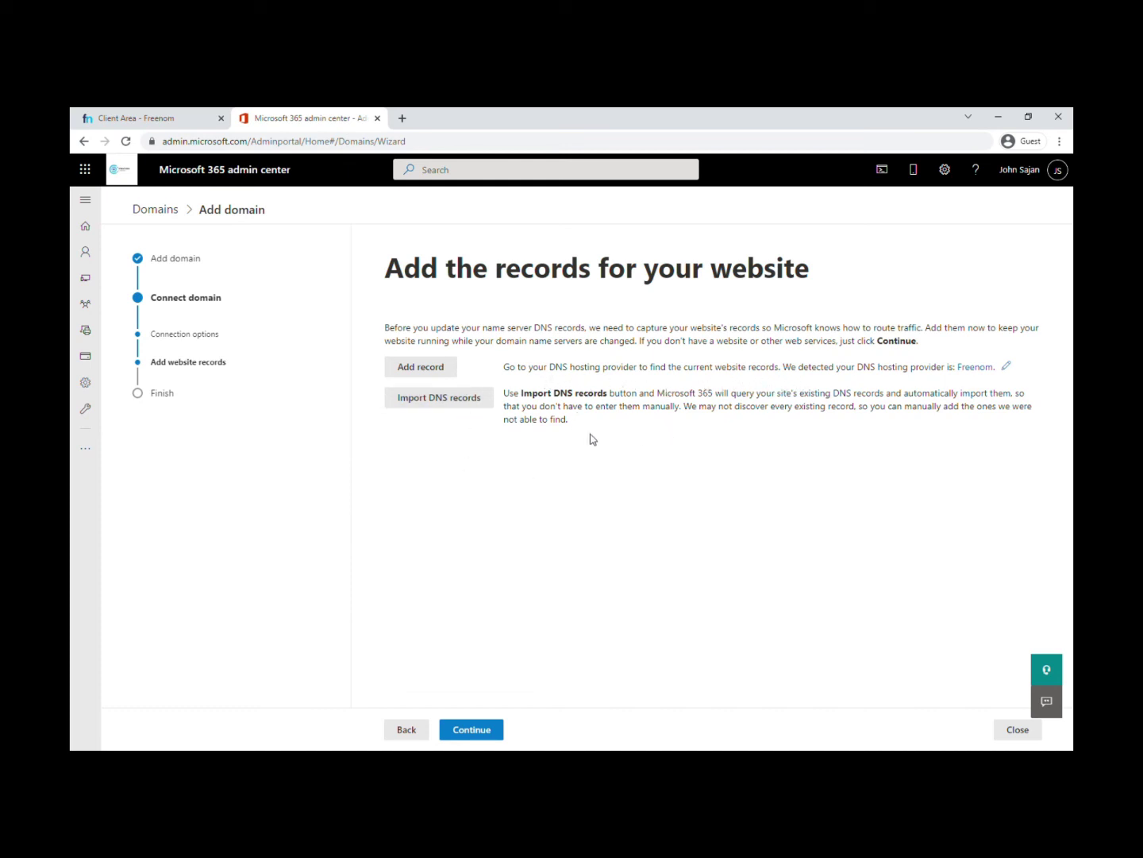
pyautogui.click(477, 729)
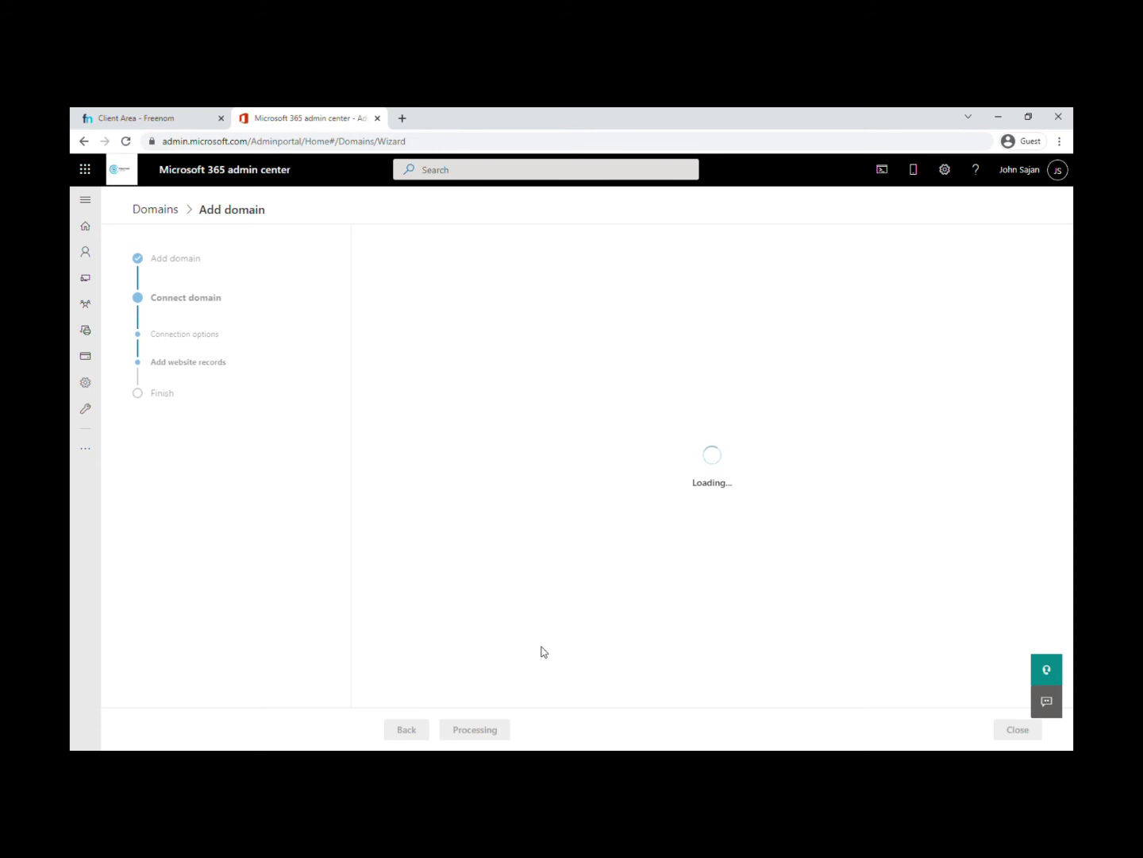
pyautogui.scroll(-3, 569, 580)
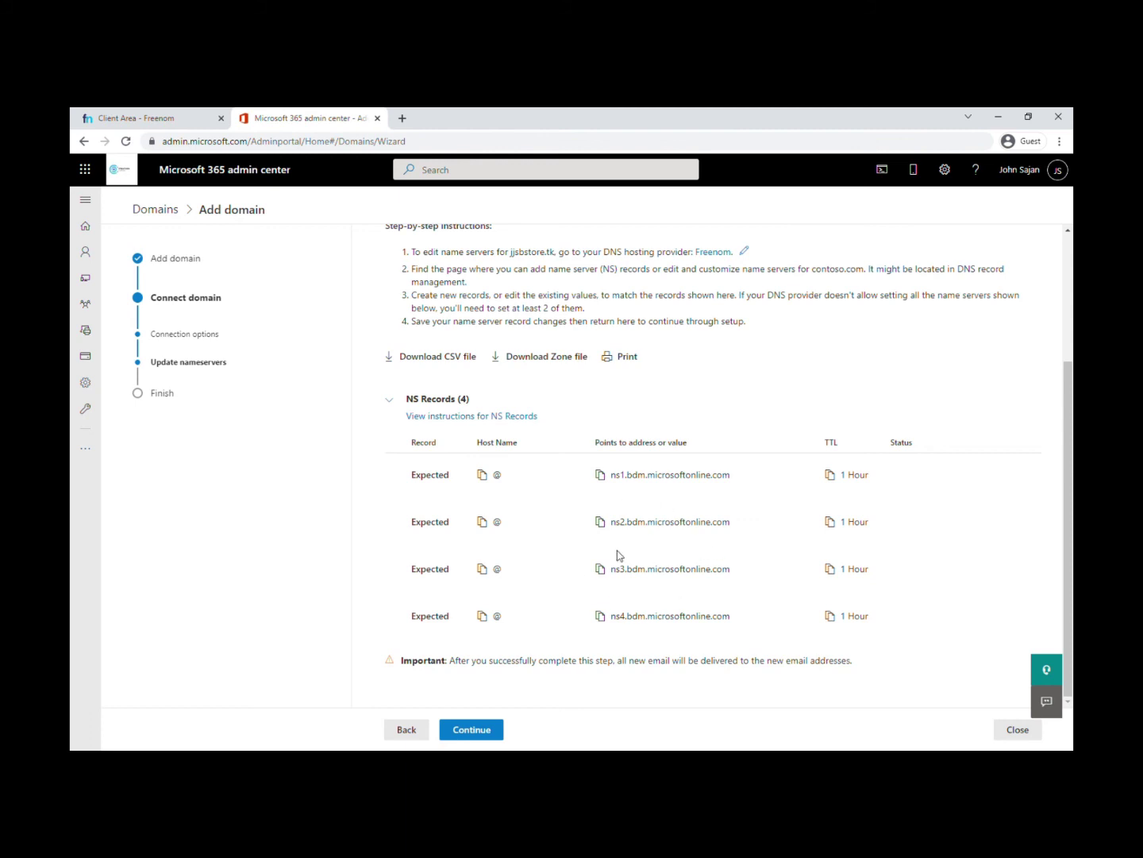
pyautogui.click(600, 475)
# Sign back in to Freenom with Google and open Services > My Domains to list jjsbstore.tk.
pyautogui.click(159, 119)
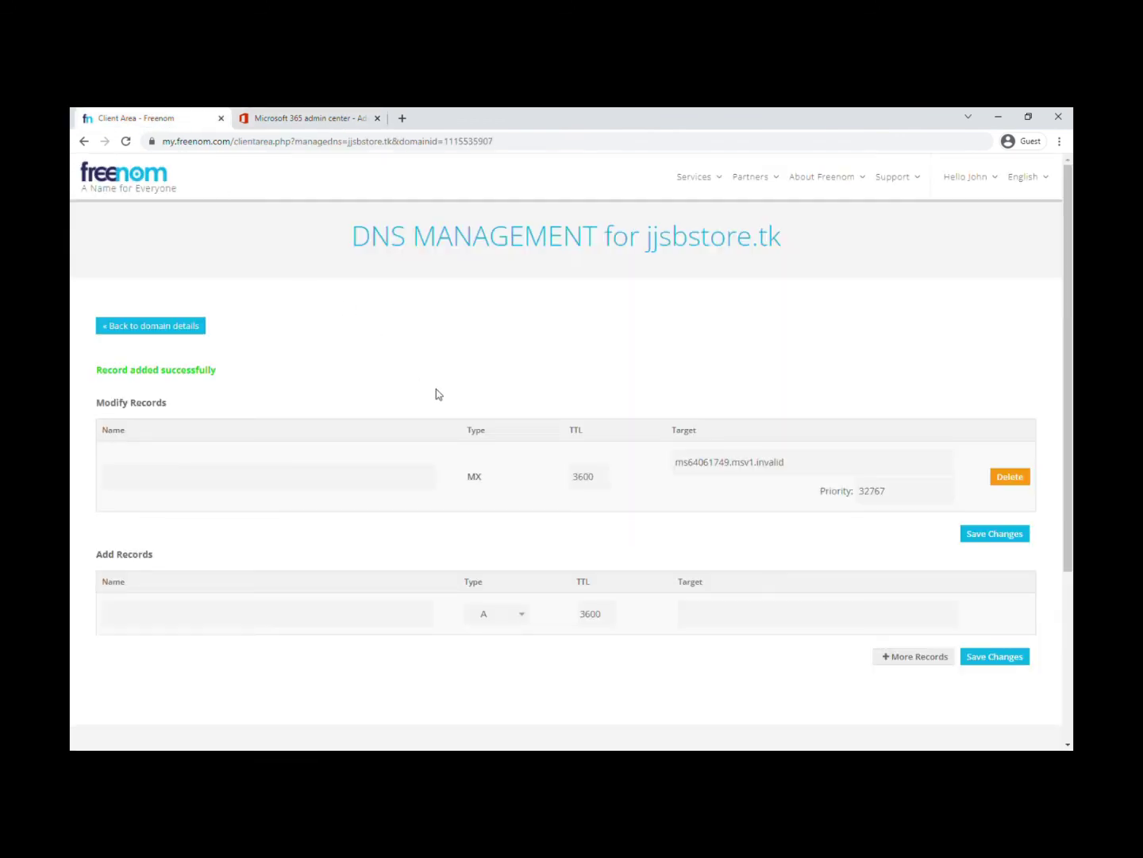
pyautogui.click(83, 142)
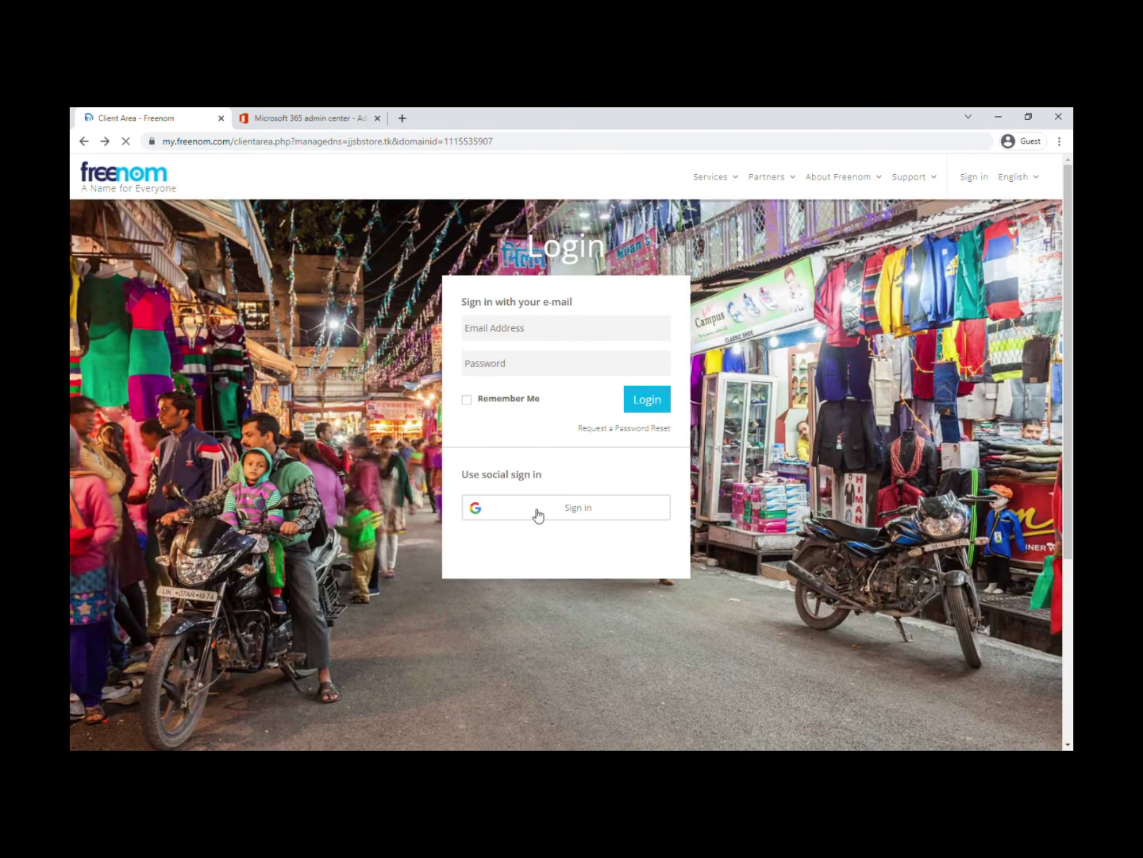
pyautogui.click(532, 510)
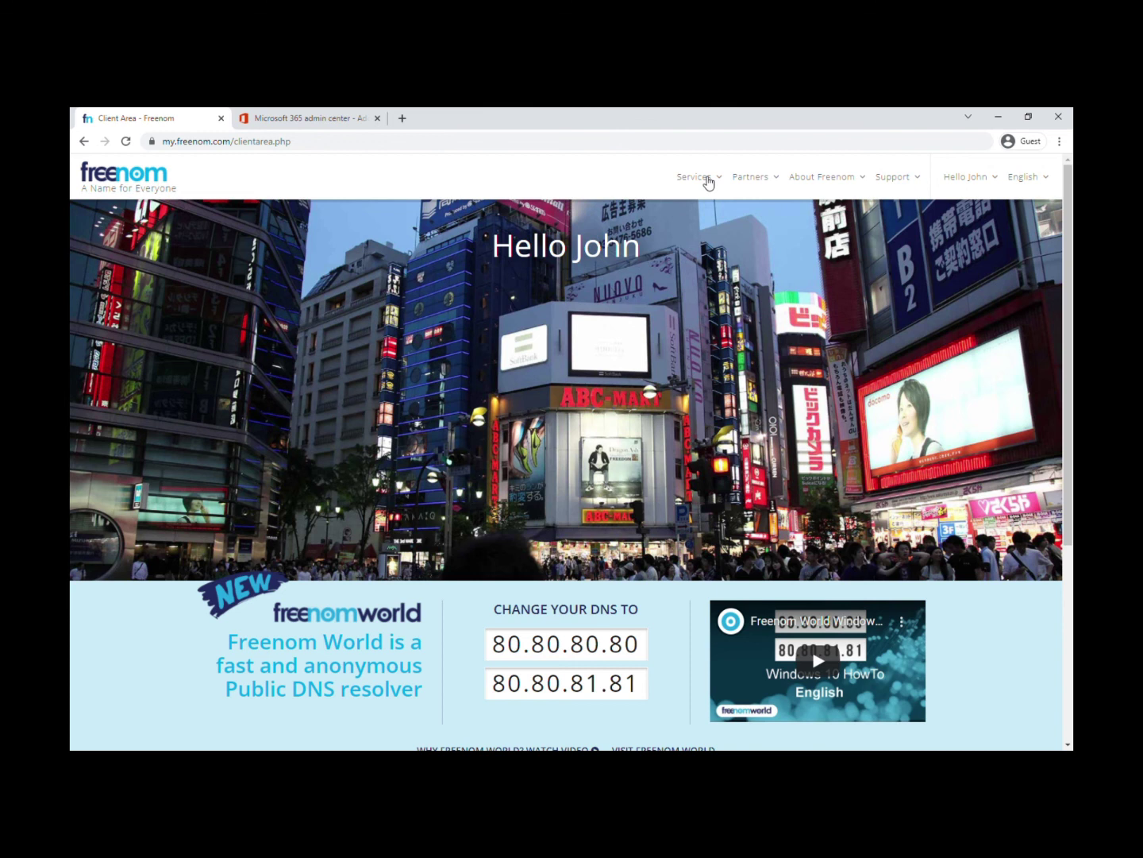
pyautogui.click(707, 178)
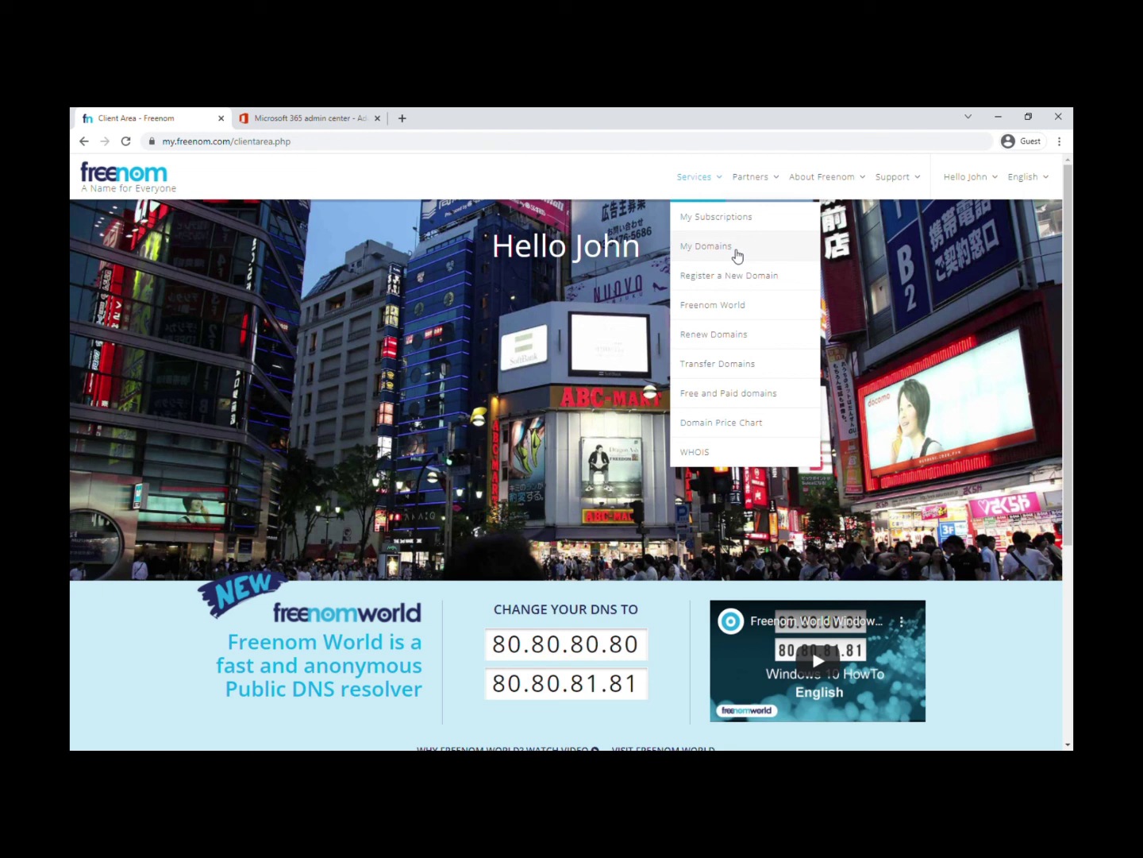
pyautogui.click(737, 256)
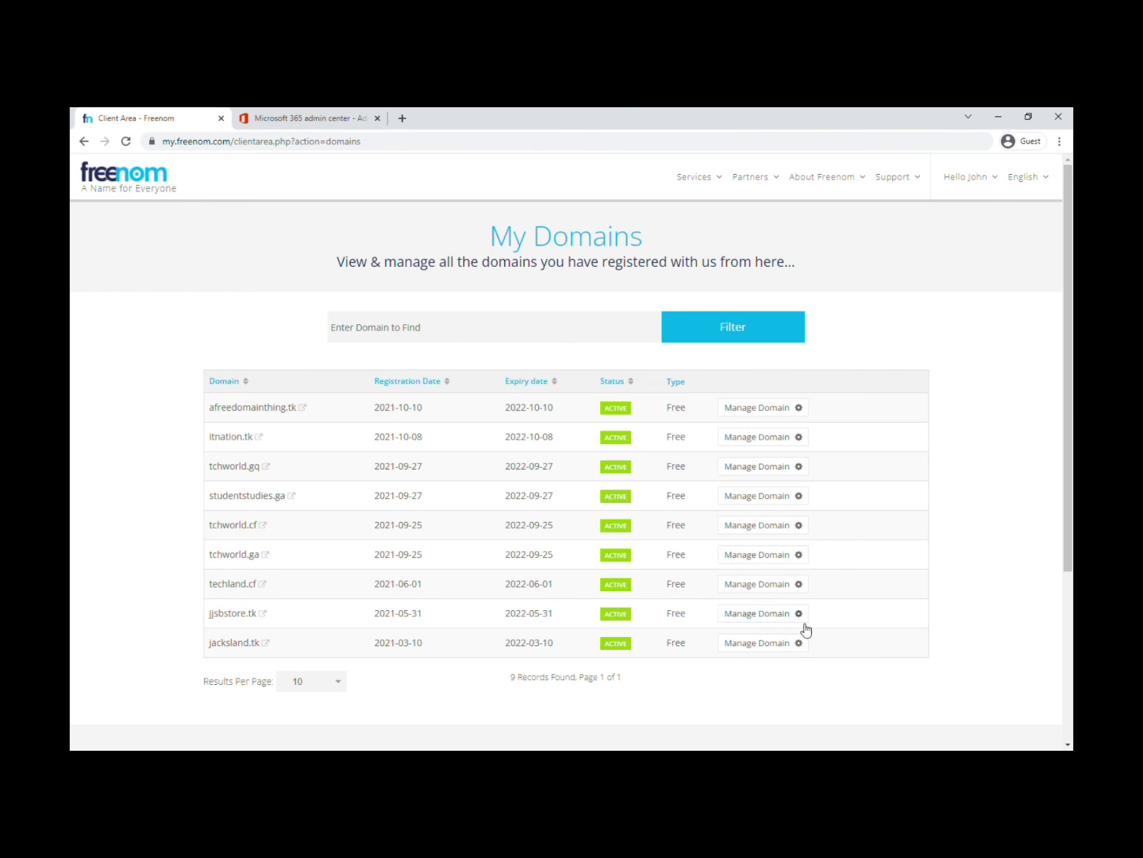
# Open the Nameservers settings for jjsbstore.tk and switch to custom nameservers.
pyautogui.click(777, 621)
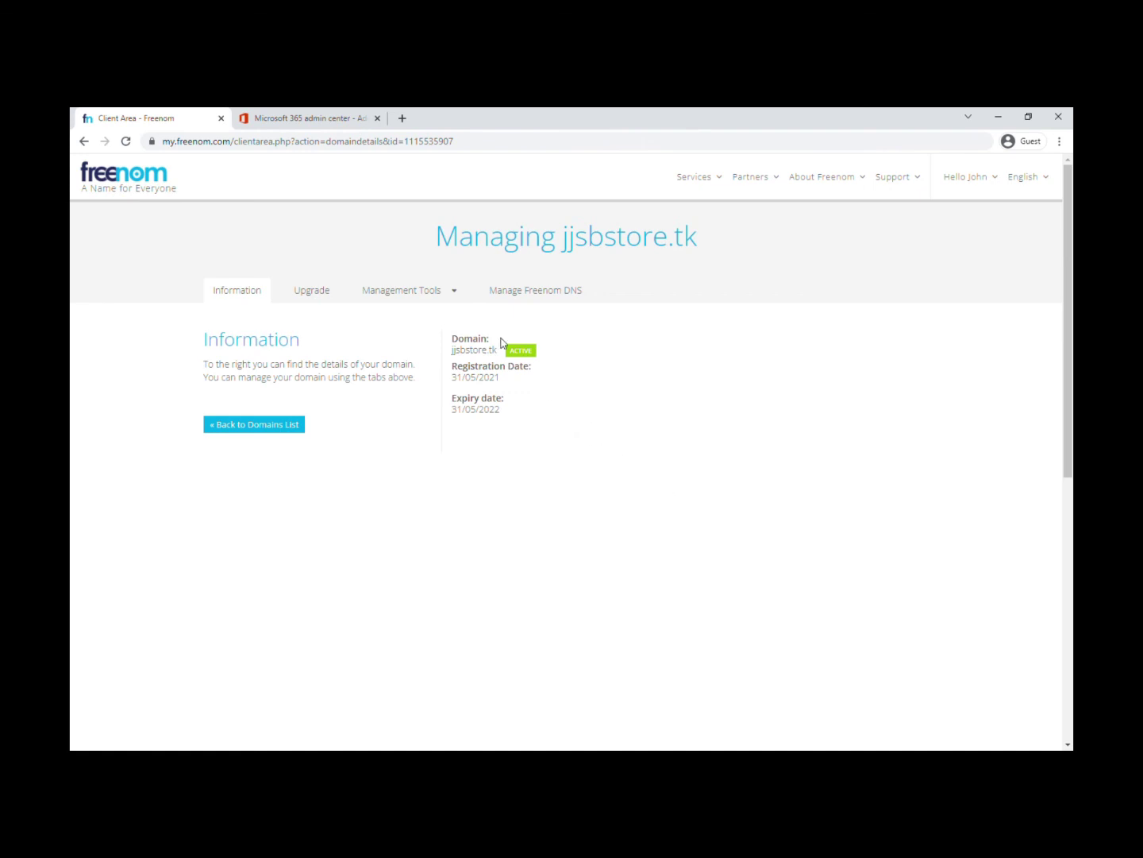
pyautogui.click(428, 294)
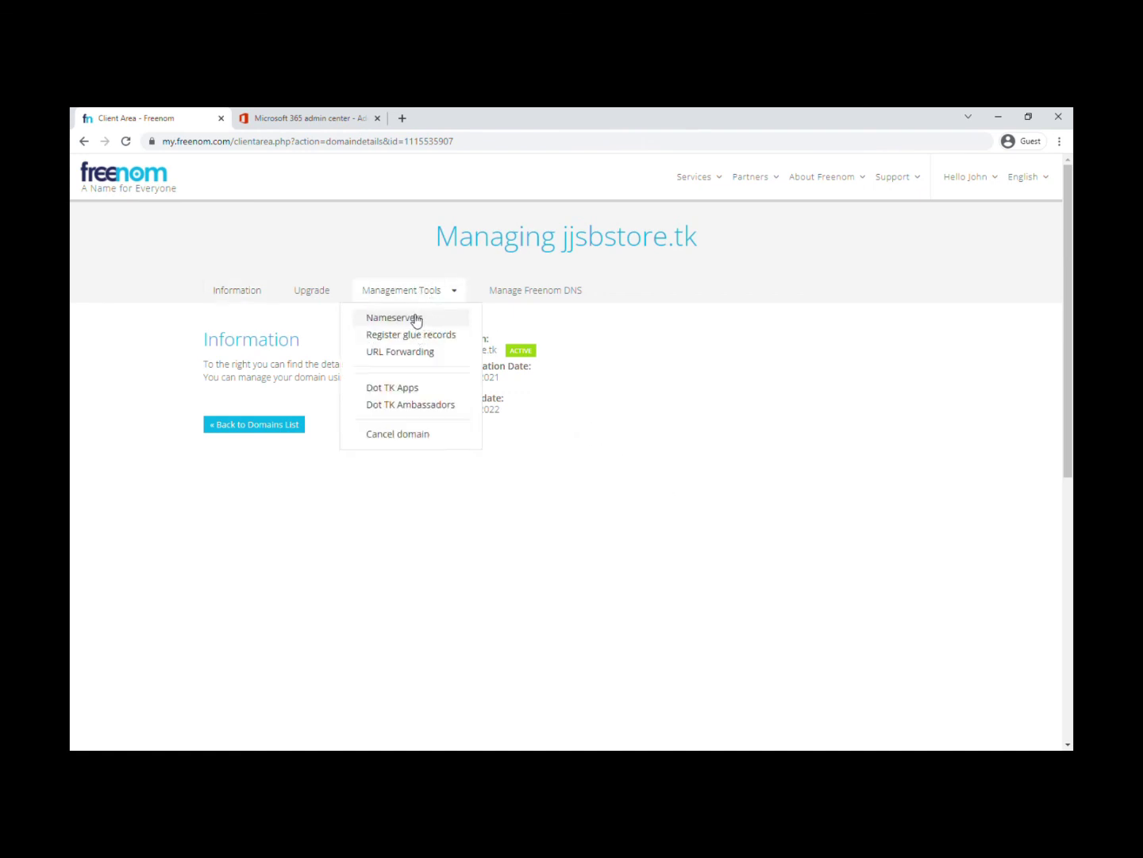
pyautogui.click(413, 317)
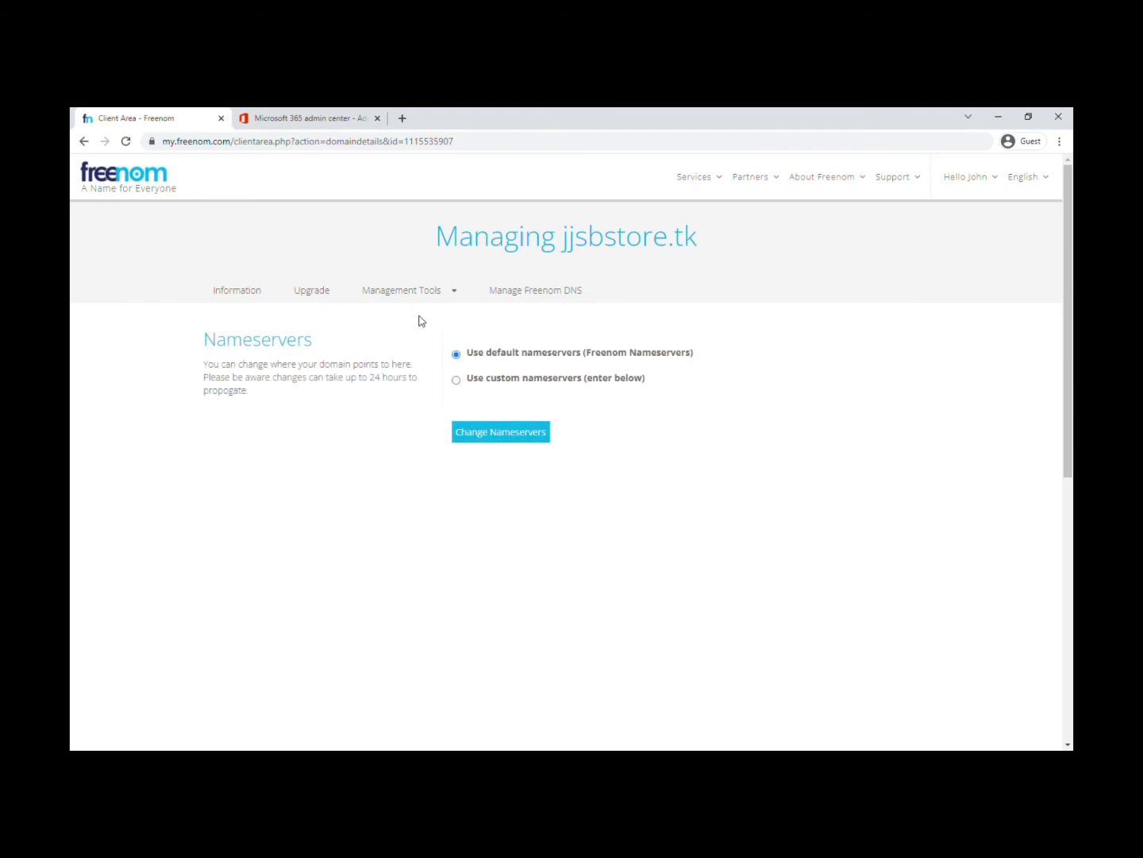
pyautogui.click(484, 380)
# Enter ns1.bdm.microsoftonline.com and ns2.bdm.microsoftonline.com as Nameservers 1 and 2.
pyautogui.click(516, 447)
pyautogui.hotkey('ctrl', 'v')
pyautogui.click(325, 117)
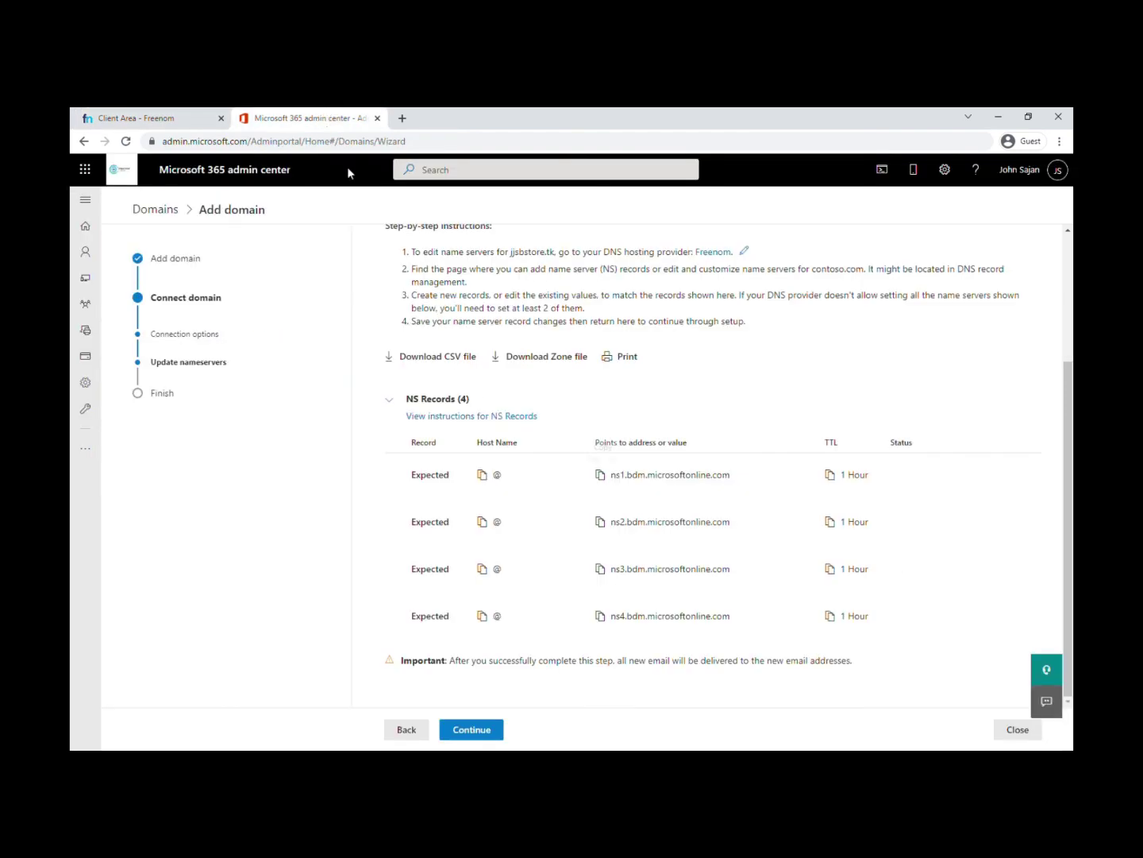
pyautogui.click(597, 526)
pyautogui.click(197, 118)
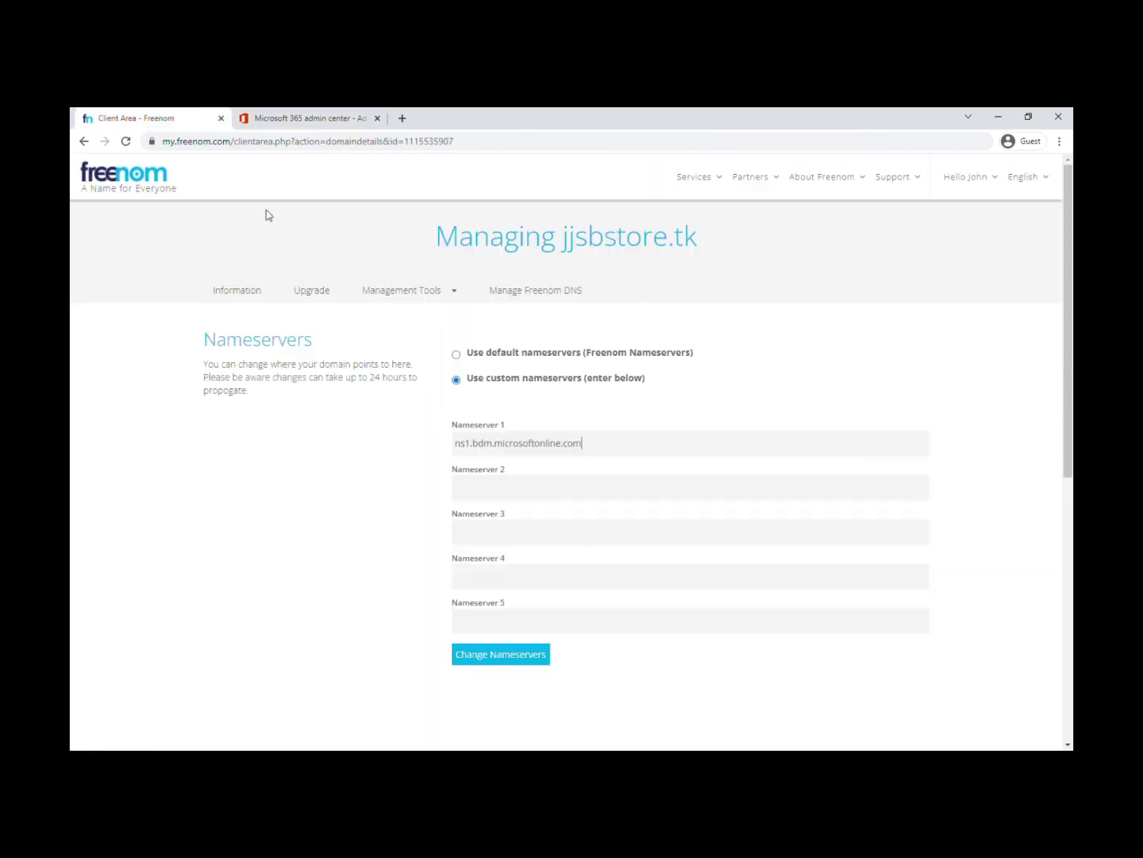
pyautogui.click(472, 482)
pyautogui.hotkey('ctrl', 'v')
# Enter ns3.bdm.microsoftonline.com and ns4.bdm.microsoftonline.com as Nameservers 3 and 4.
pyautogui.click(351, 118)
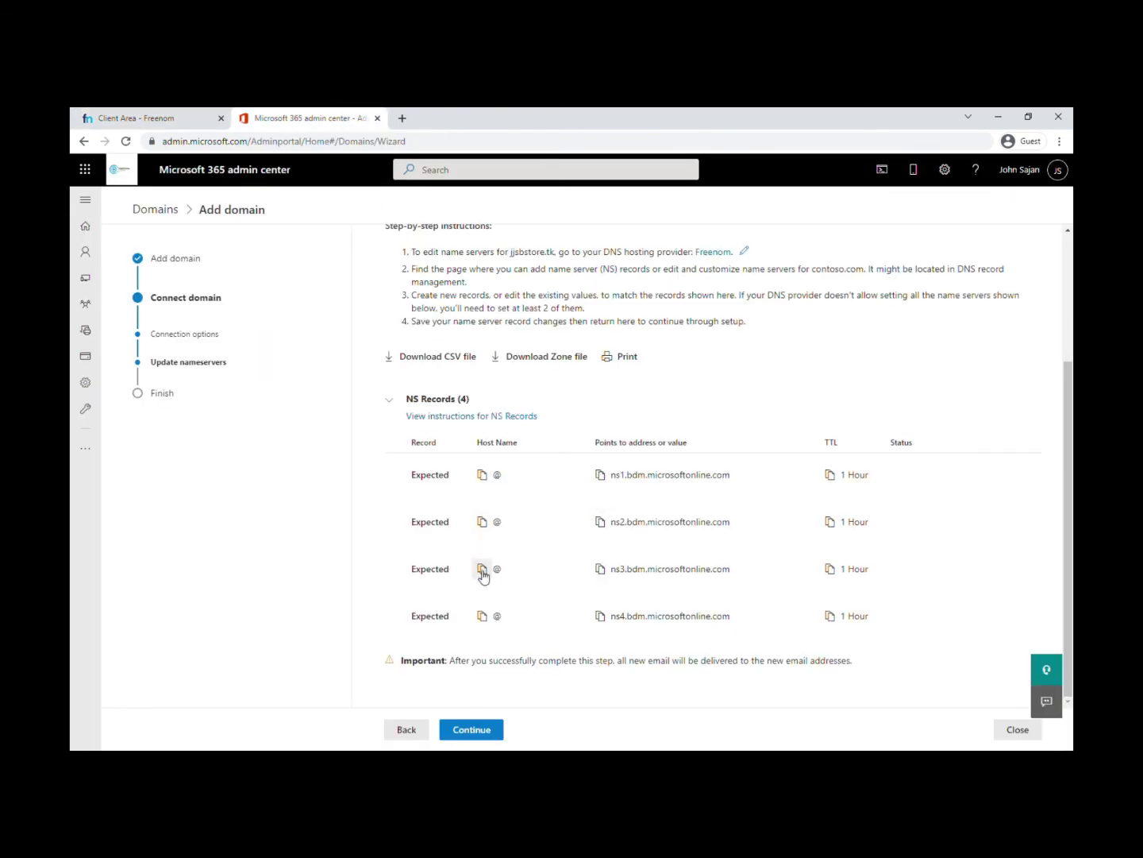
pyautogui.click(600, 573)
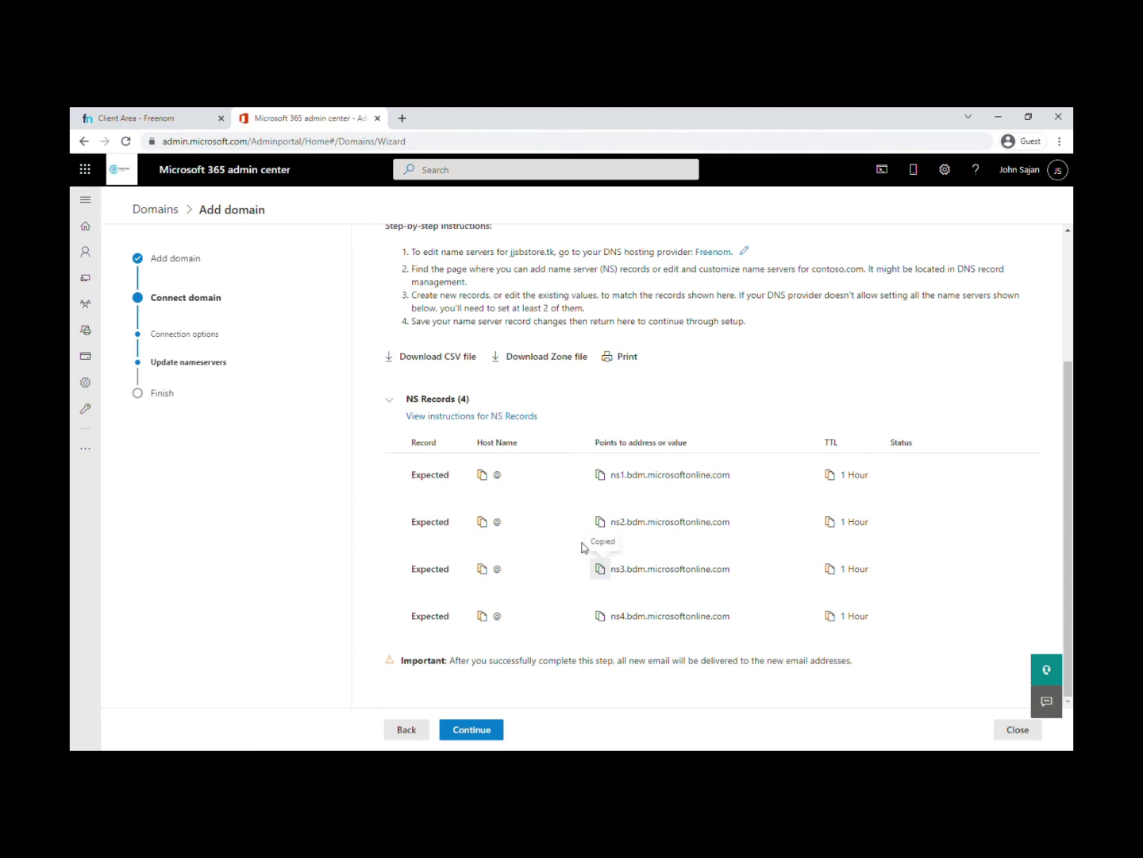
pyautogui.click(200, 112)
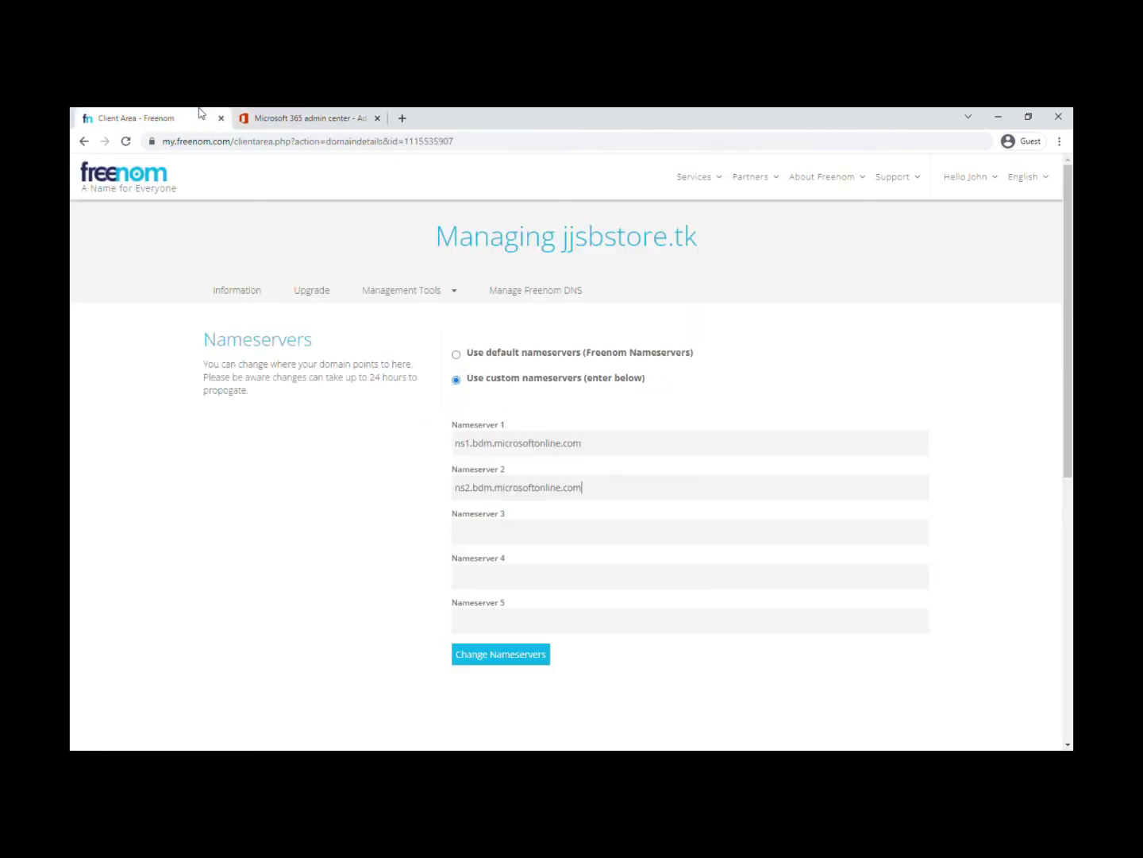
pyautogui.click(485, 525)
pyautogui.hotkey('ctrl', 'v')
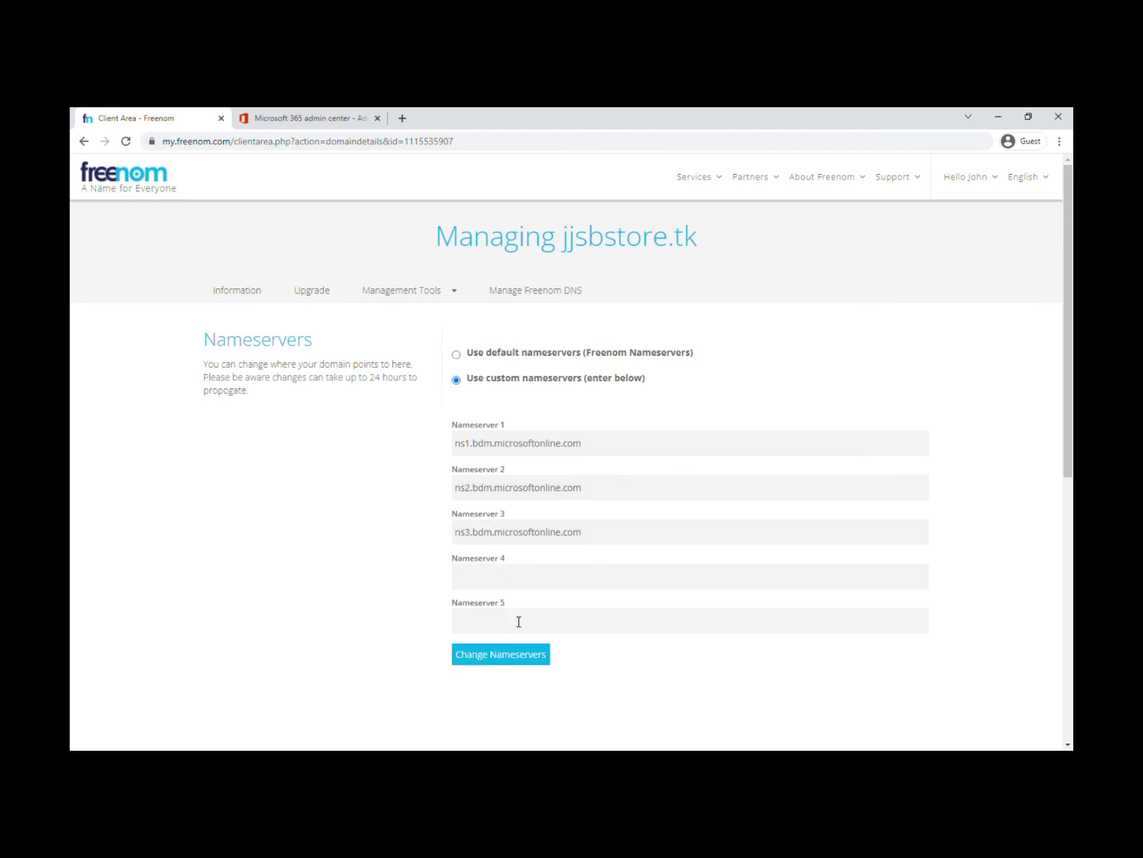
pyautogui.click(326, 121)
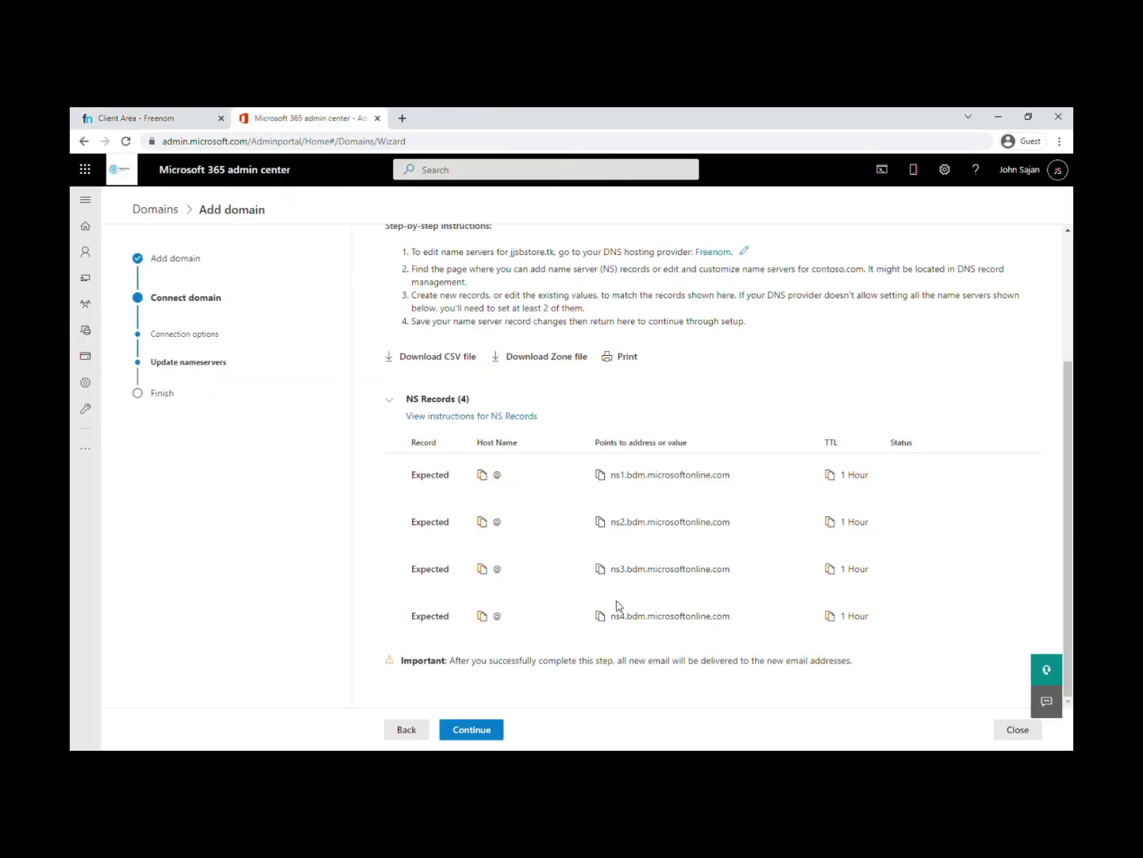
pyautogui.click(602, 616)
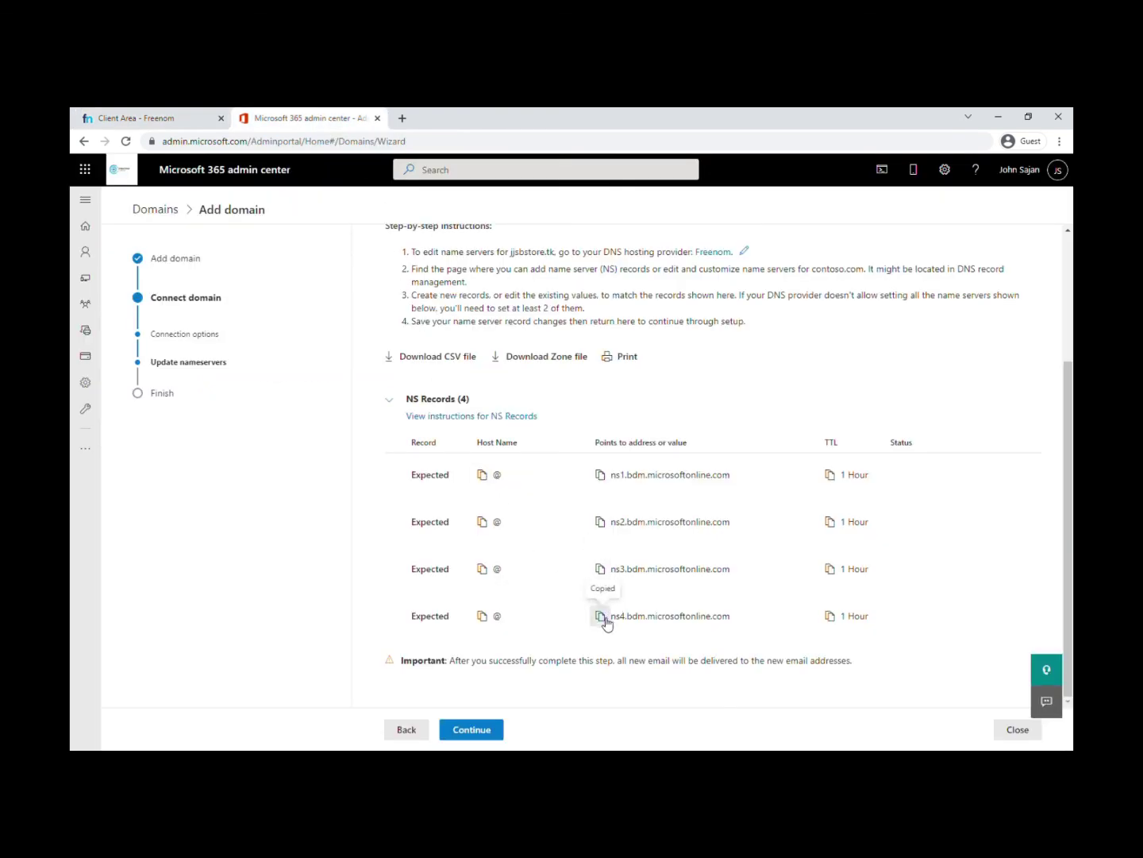
pyautogui.click(200, 120)
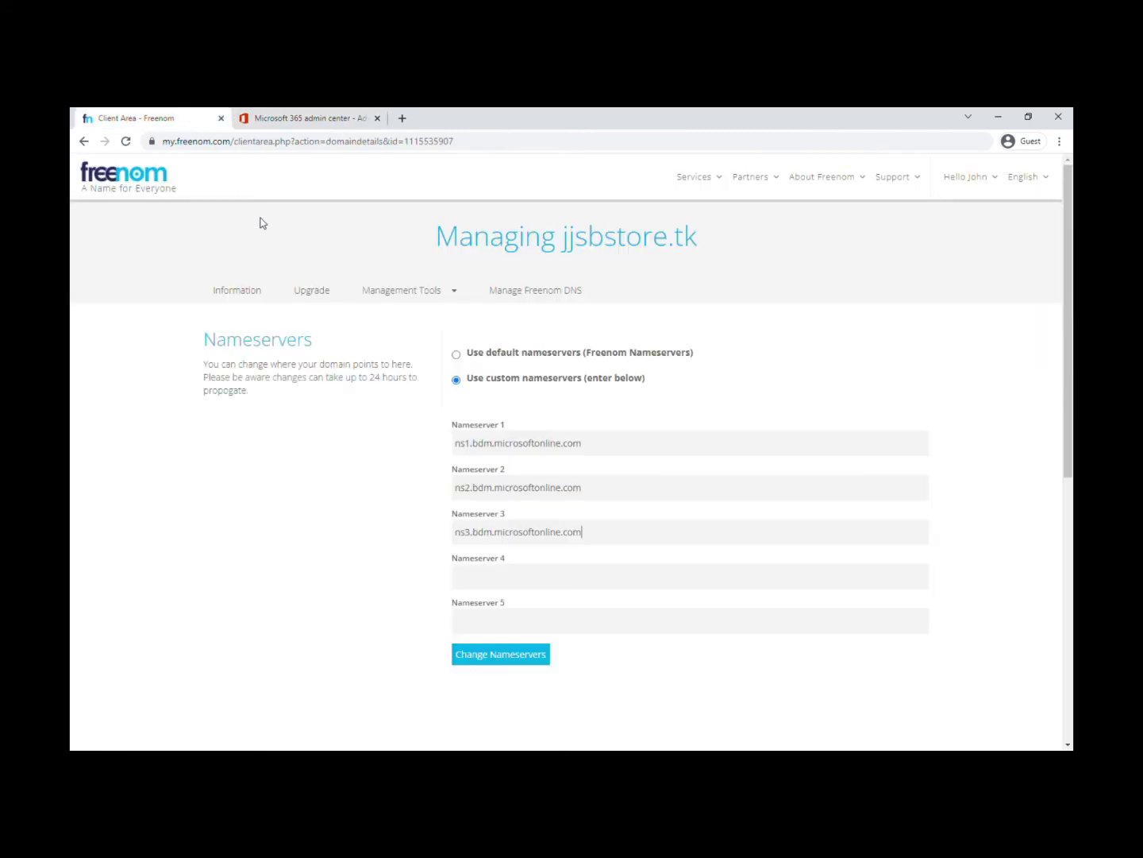
pyautogui.click(489, 586)
pyautogui.hotkey('ctrl', 'v')
# Save the four custom nameservers for jjsbstore.tk with Change Nameservers.
pyautogui.click(515, 660)
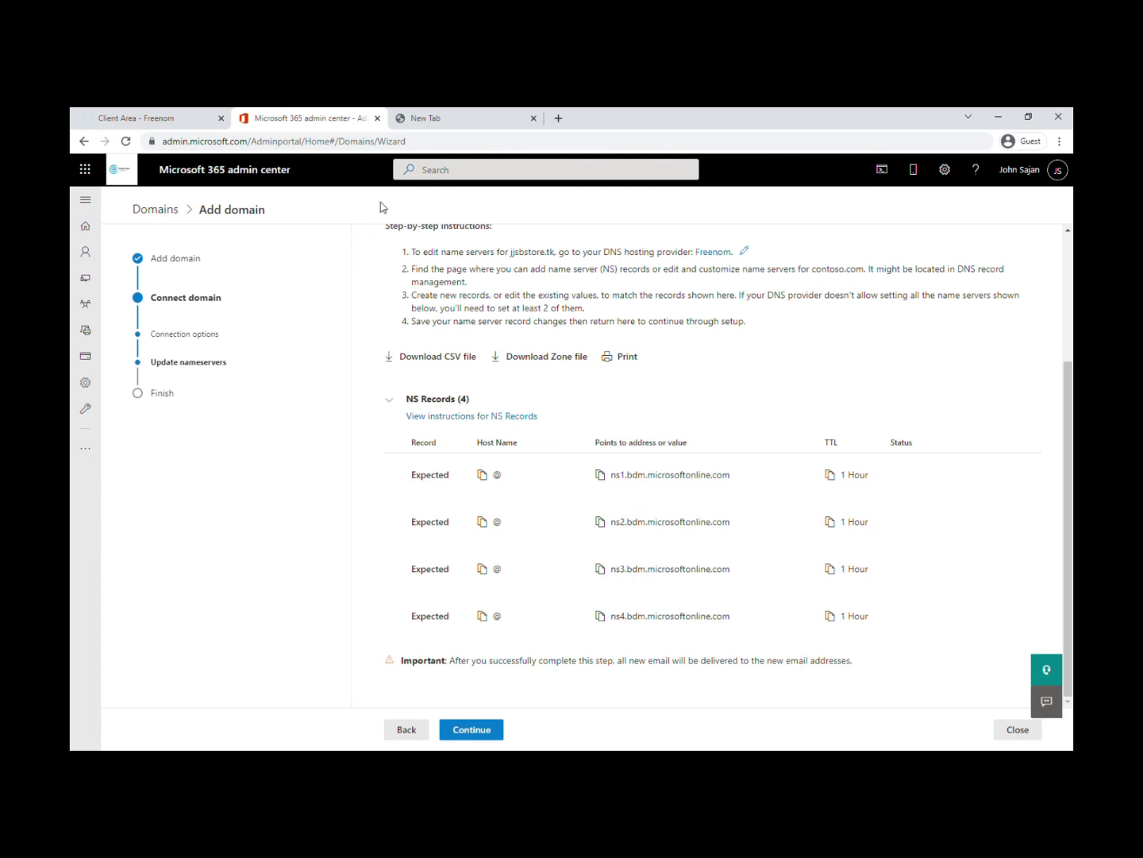
# Switch to the empty New Tab beside the Freenom and Microsoft 365 tabs.
pyautogui.click(425, 116)
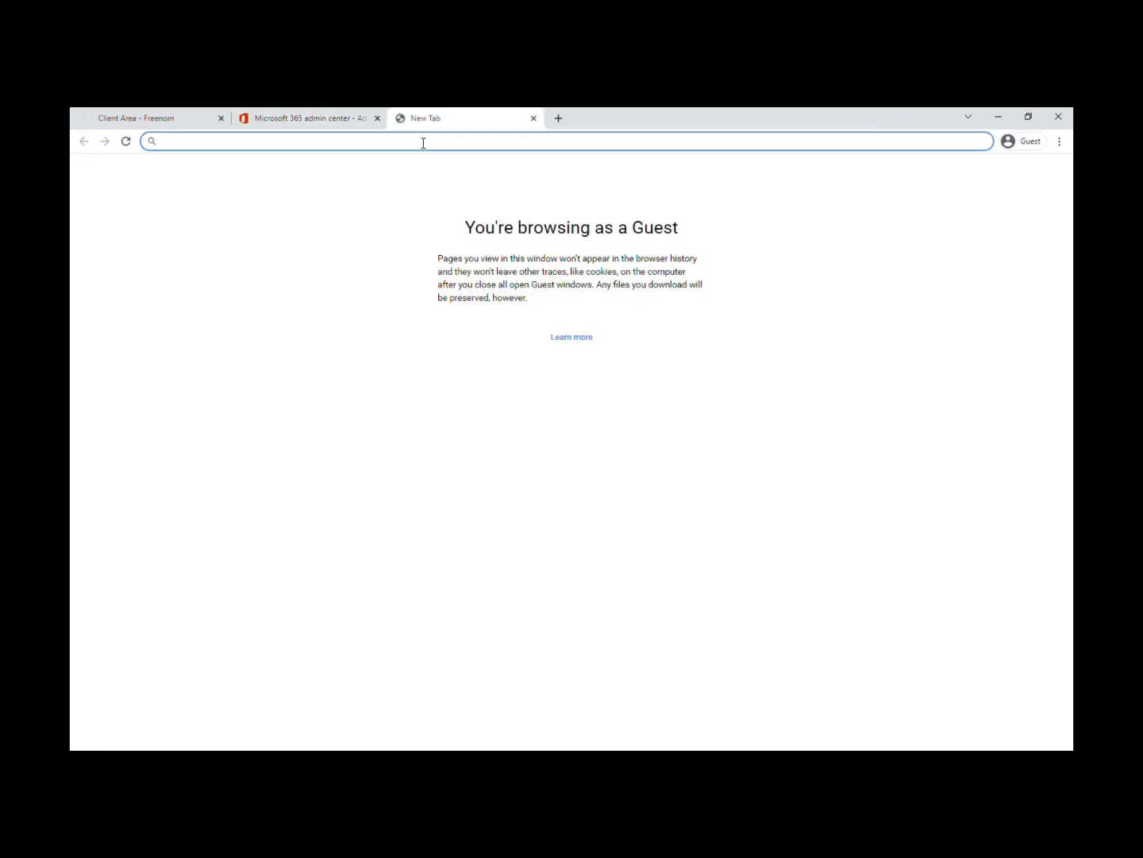